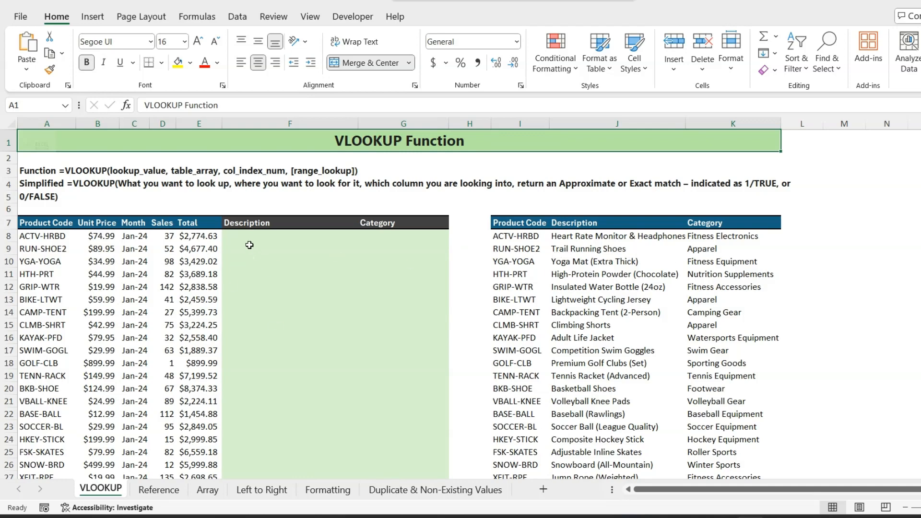
Step: Start a VLOOKUP formula in F8 with A8 as the lookup value and the absolute range $I$8:$K$27 as the table array
click(250, 236)
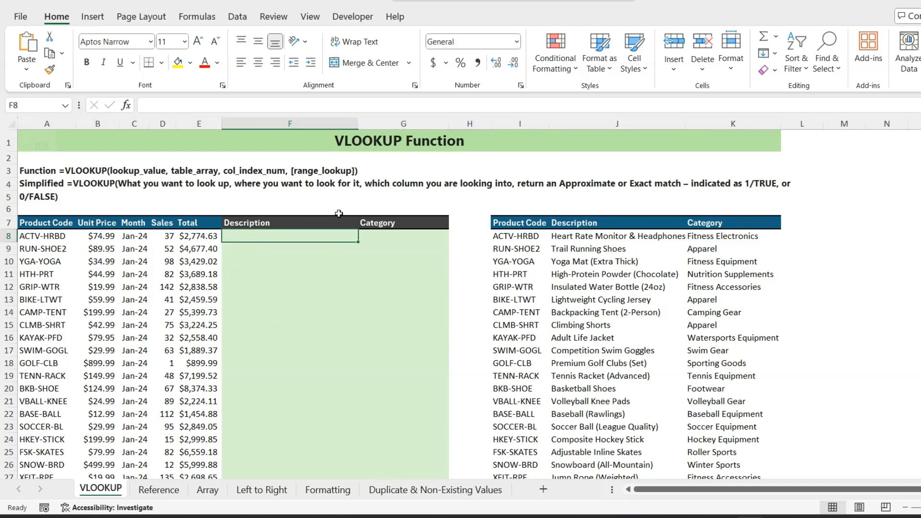
text(=)
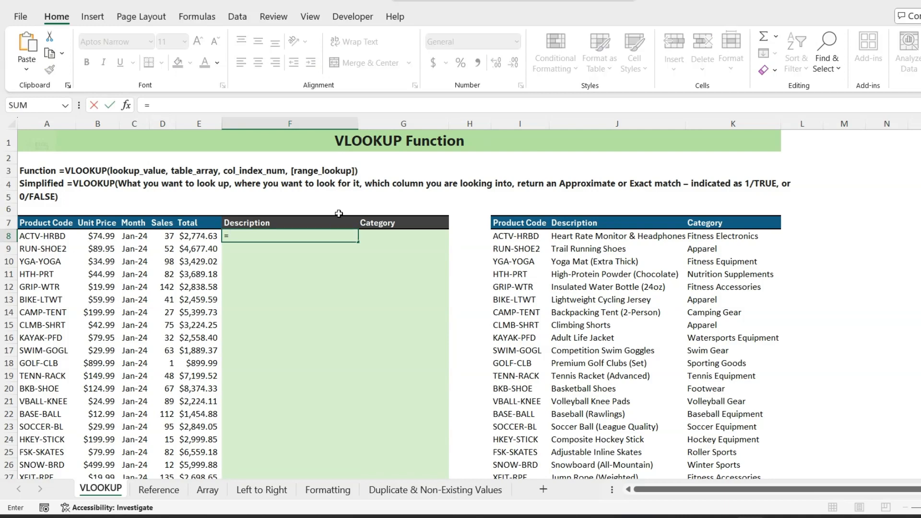
text(vl)
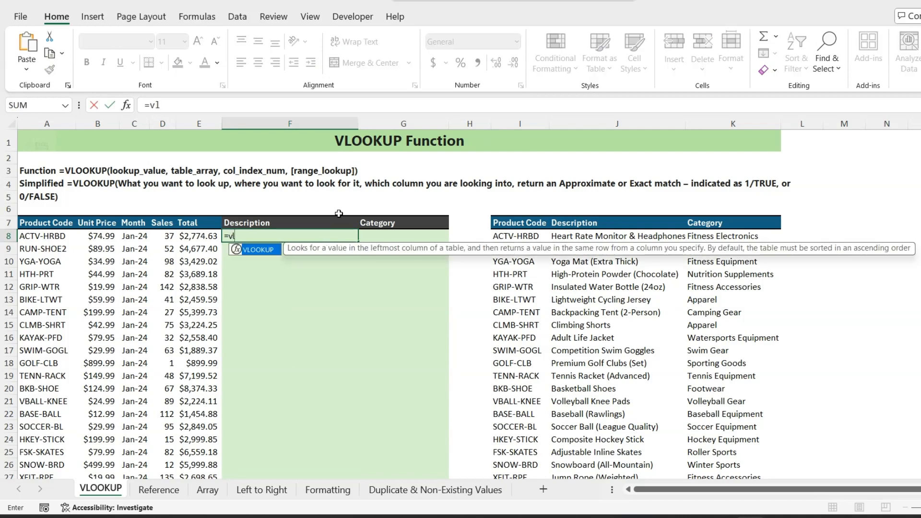
key(Tab)
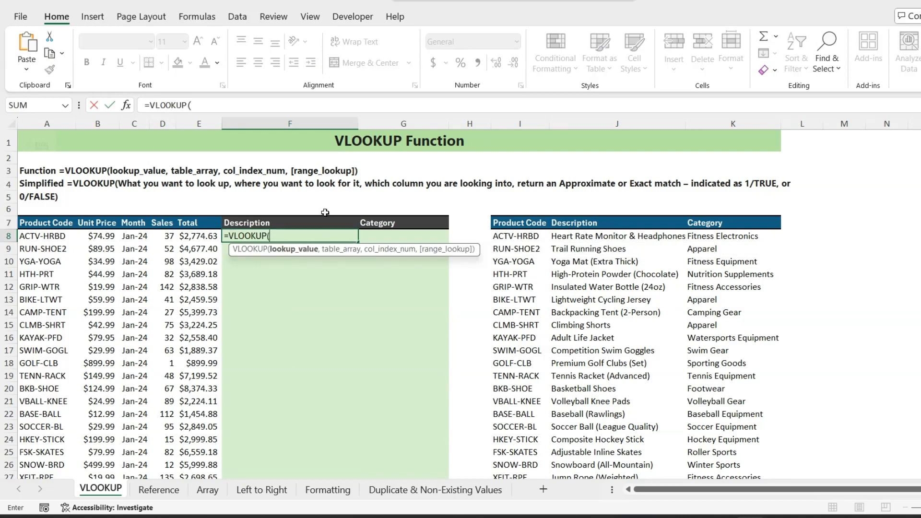
click(45, 238)
text(,)
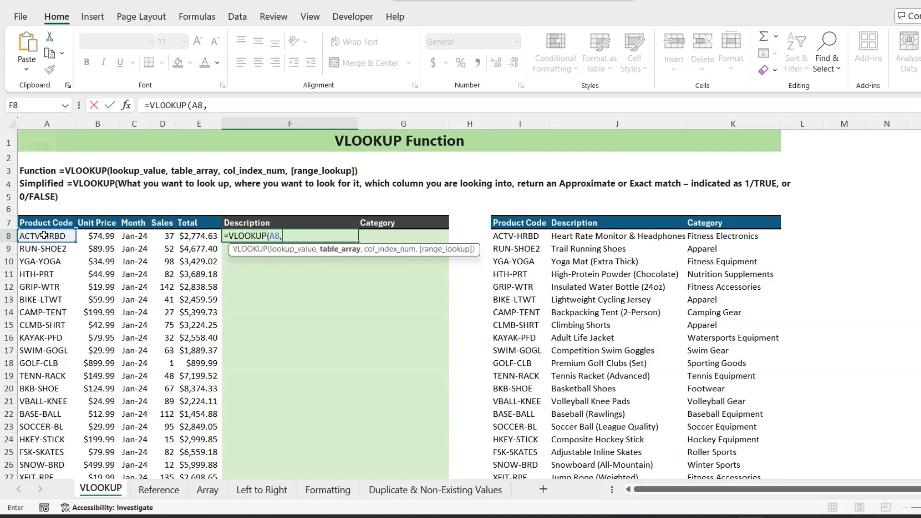
click(514, 238)
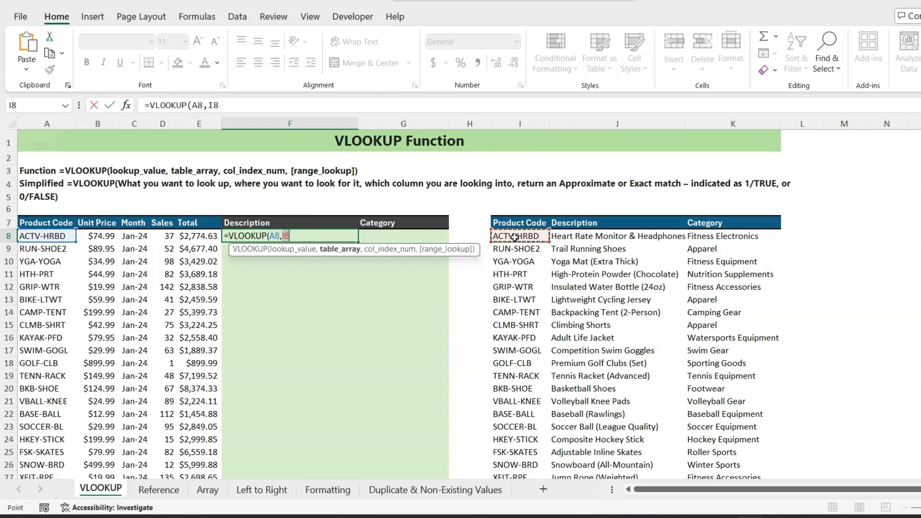
key(ctrl+shift+Right)
key(ctrl+shift+Down)
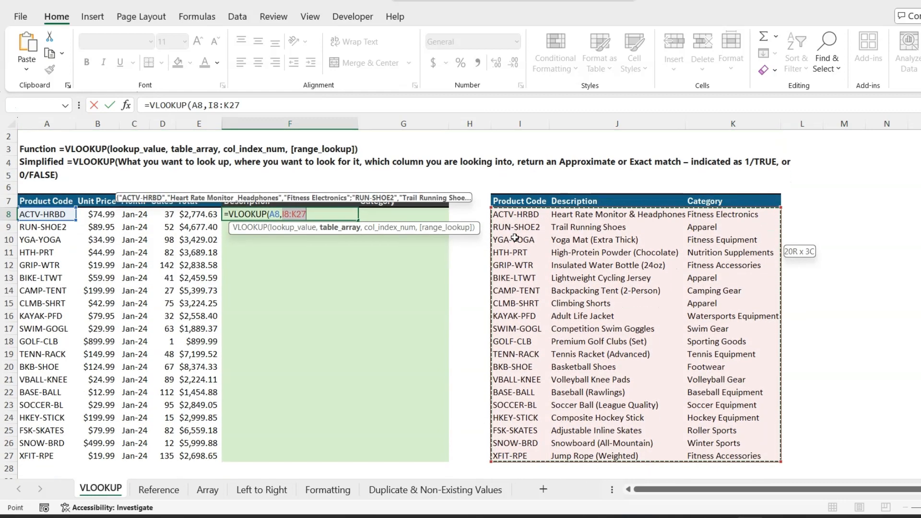
key(F4)
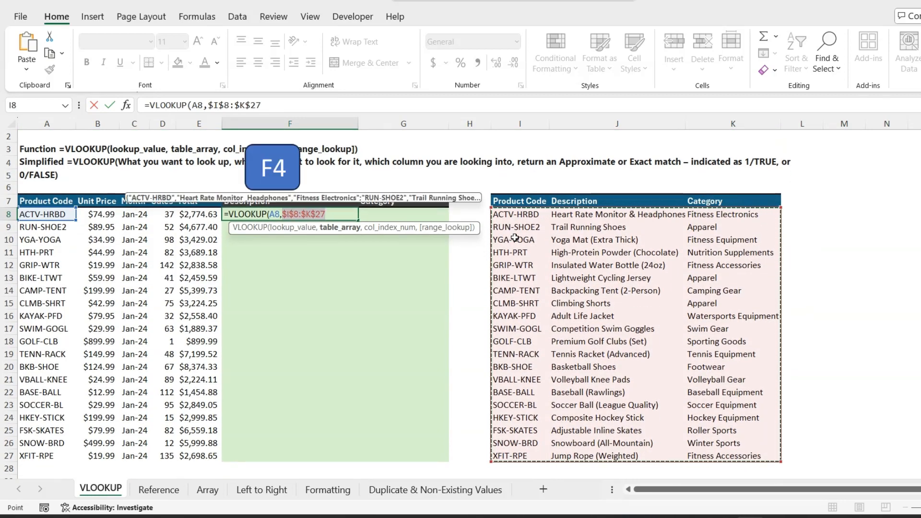
text(,)
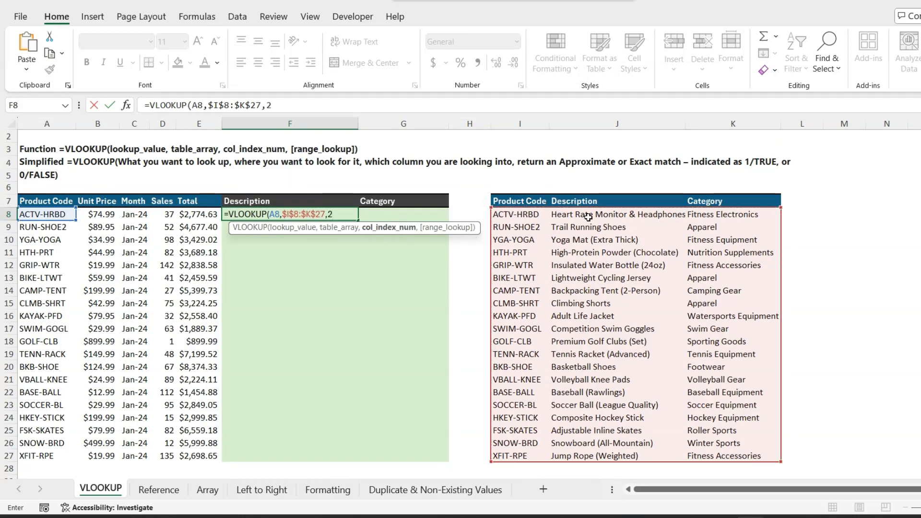
Step: Complete the F8 formula with column index 2 and exact match 0, and fill it down the Description column to row 27
text(2,0)
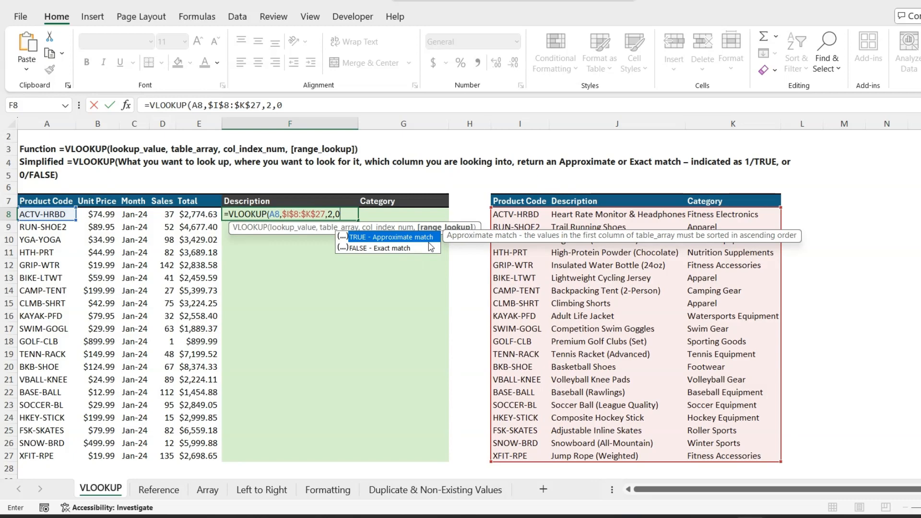
double_click(431, 247)
key(Return)
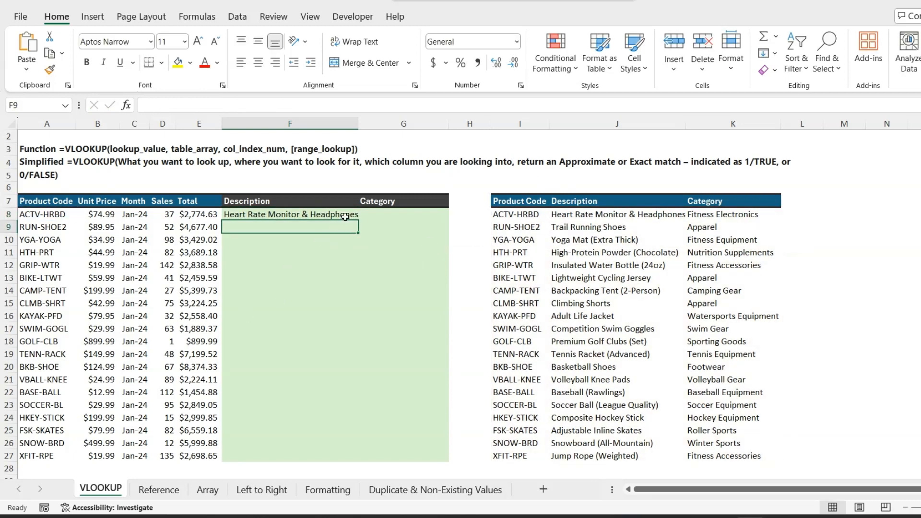
click(345, 216)
double_click(358, 221)
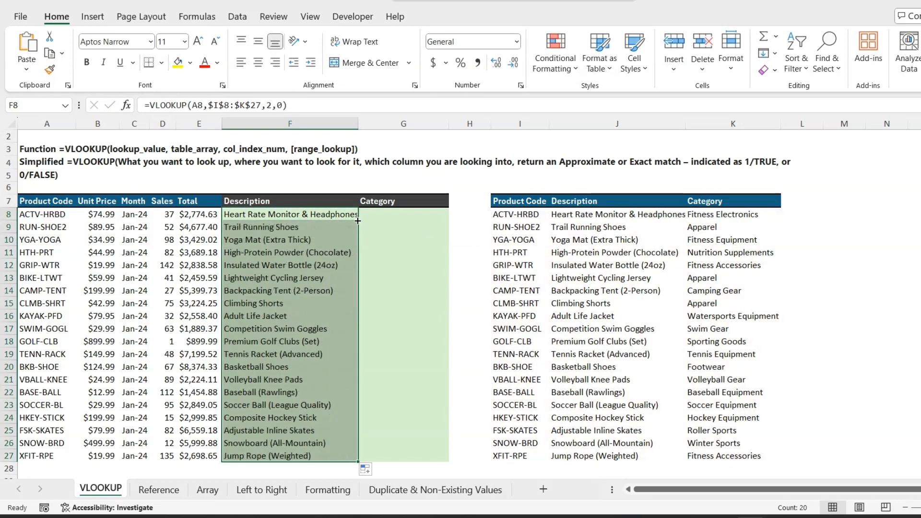
Step: Reuse the F8 formula in G8 with column index 3, and fill it down the Category column to row 27
click(341, 219)
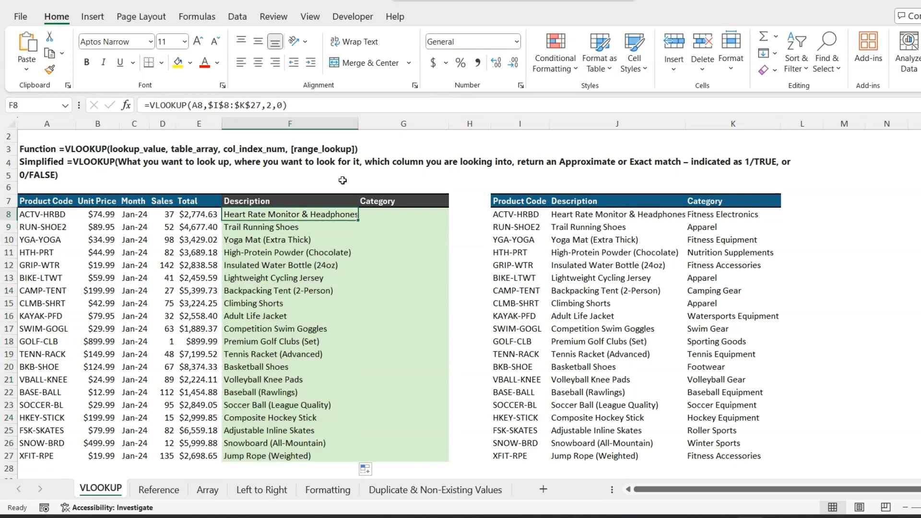
triple_click(308, 106)
key(Tab)
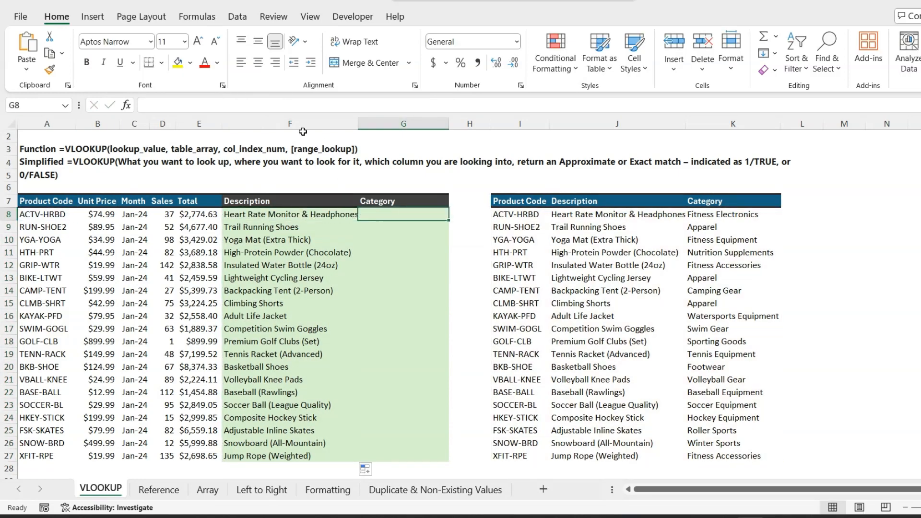
click(287, 106)
key(ctrl+v)
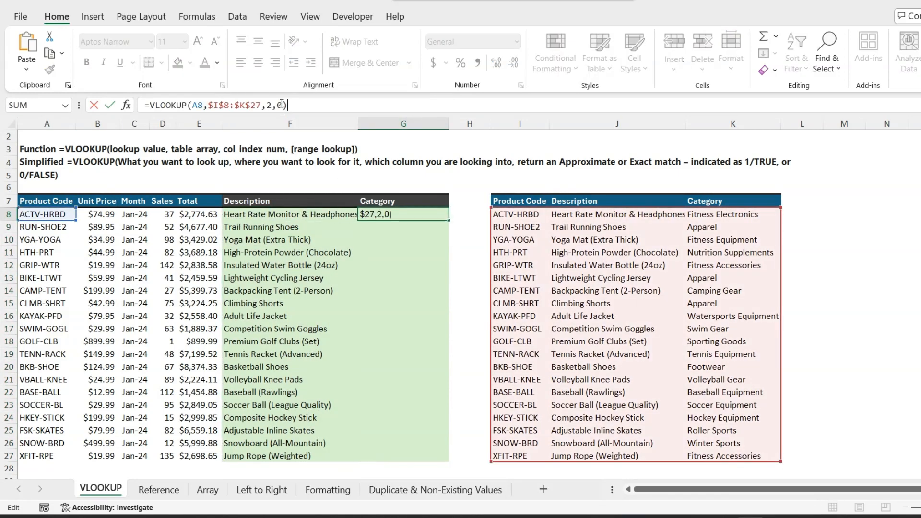
click(277, 104)
key(BackSpace)
text(3)
key(ctrl+Return)
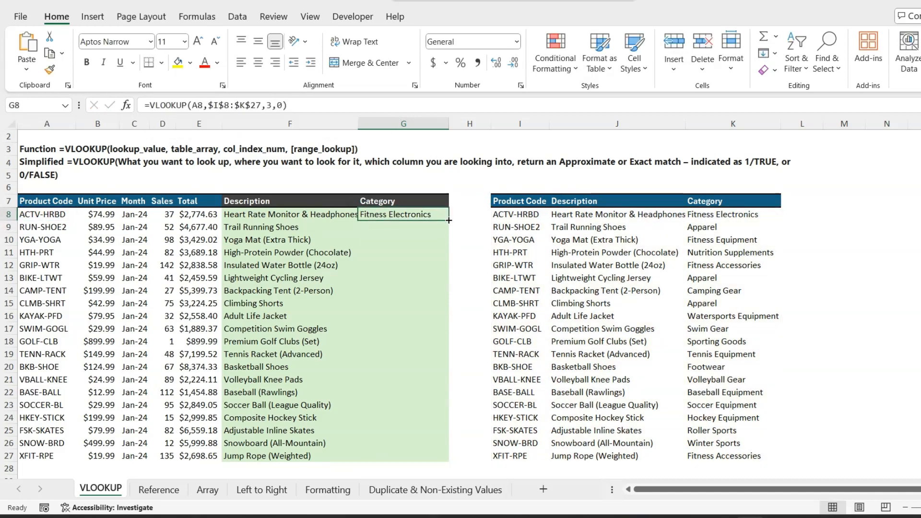
double_click(449, 221)
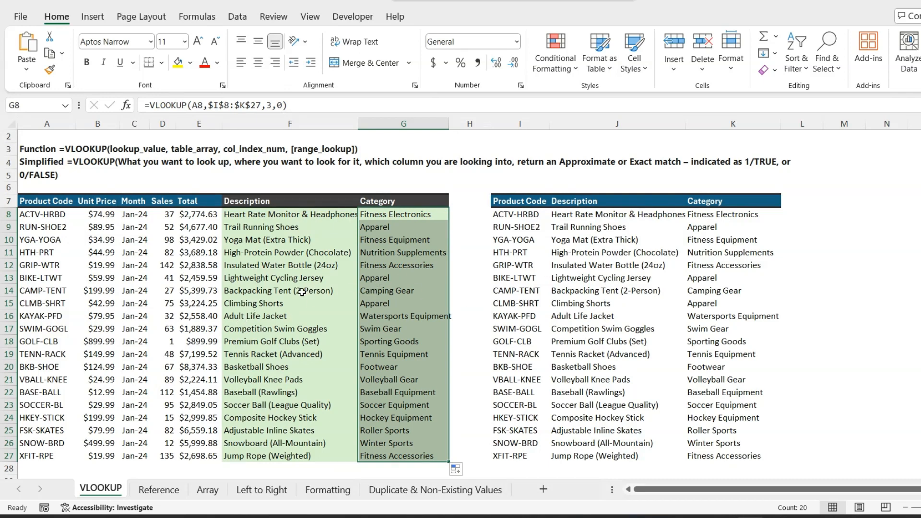
Step: On the Reference sheet, examine how the table array shifts in the Description formulas from F8 to F11
click(159, 489)
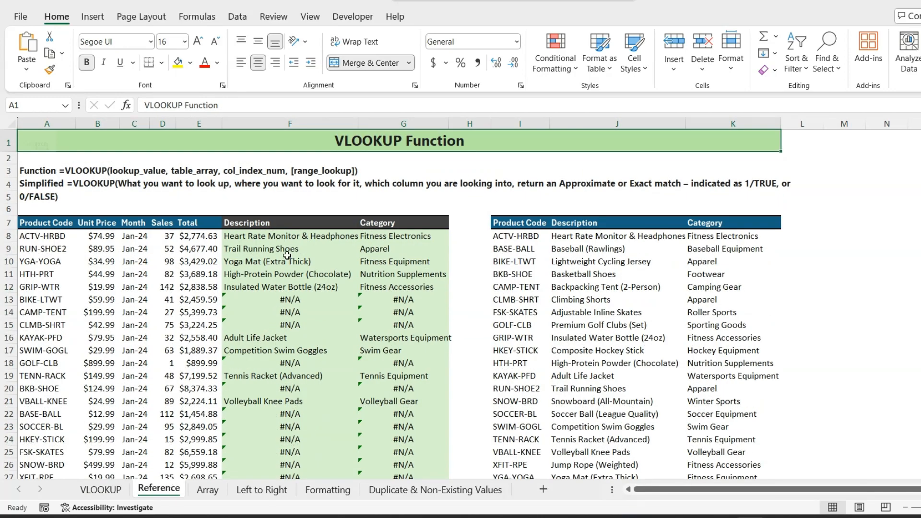
click(290, 236)
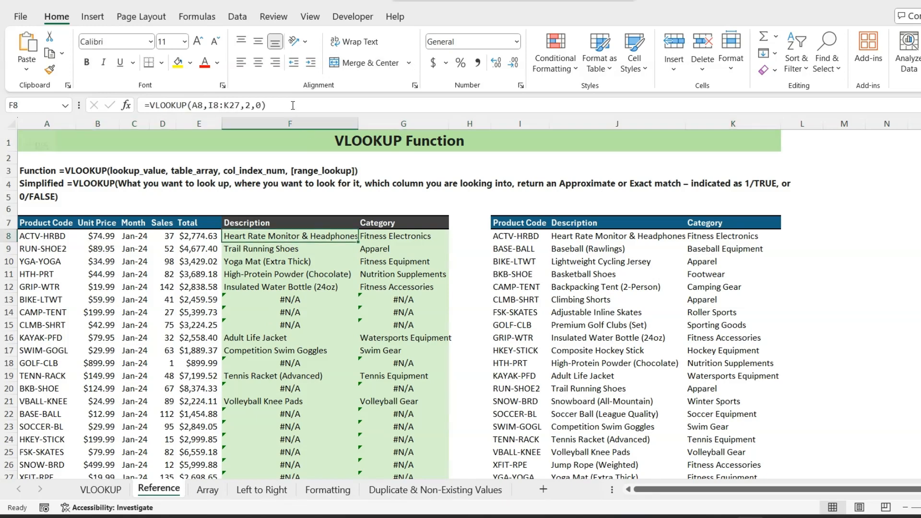
double_click(290, 236)
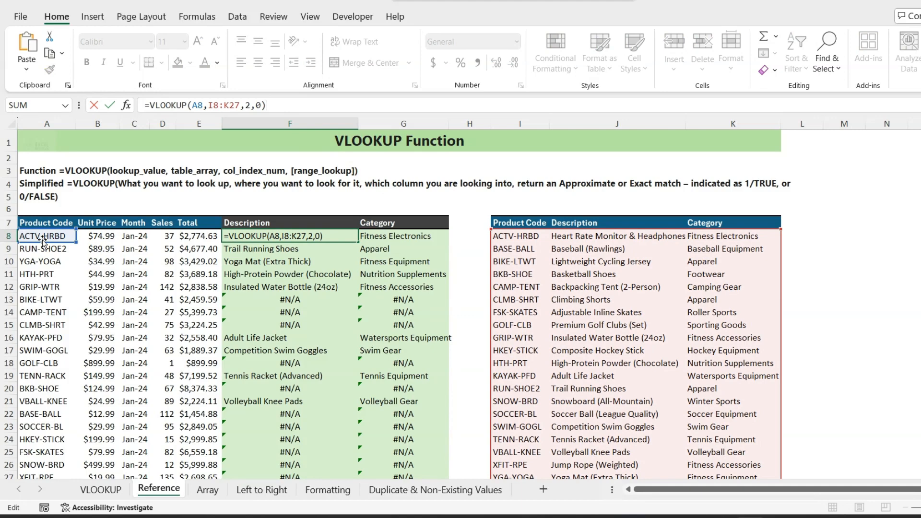
key(Return)
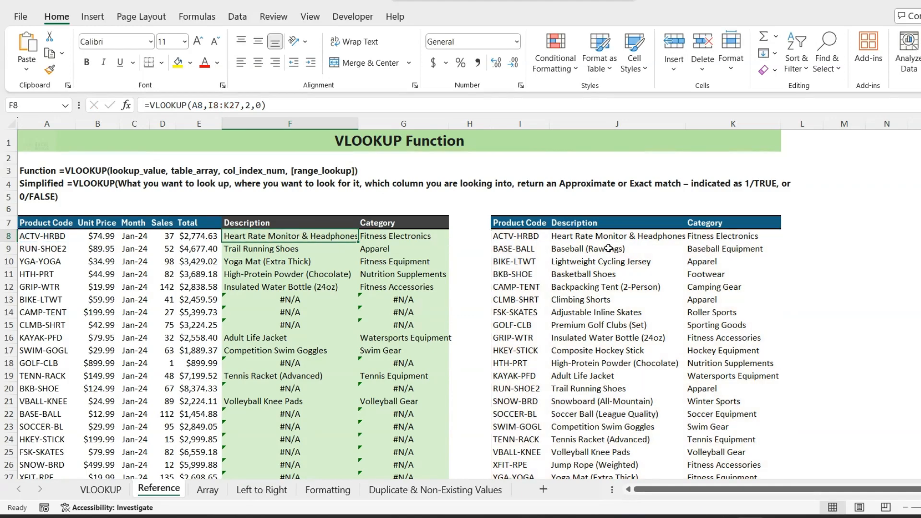
key(F2)
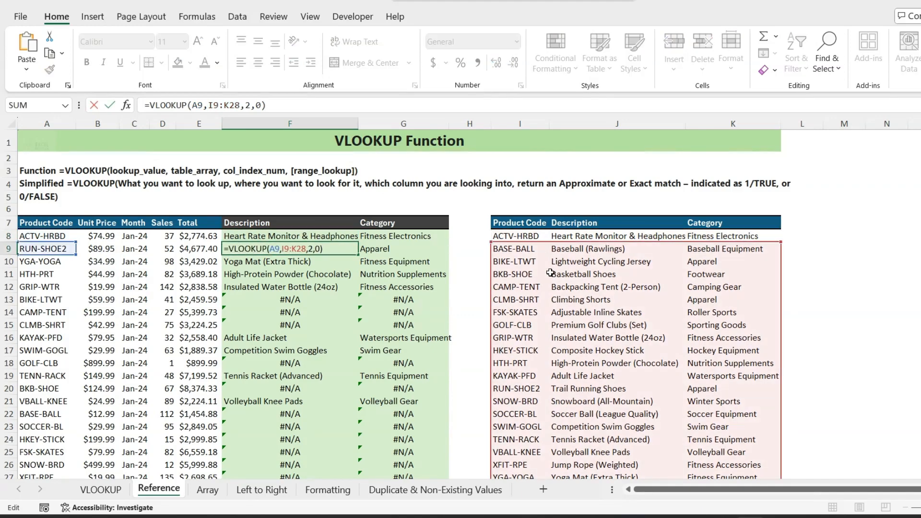
key(Return)
key(F2)
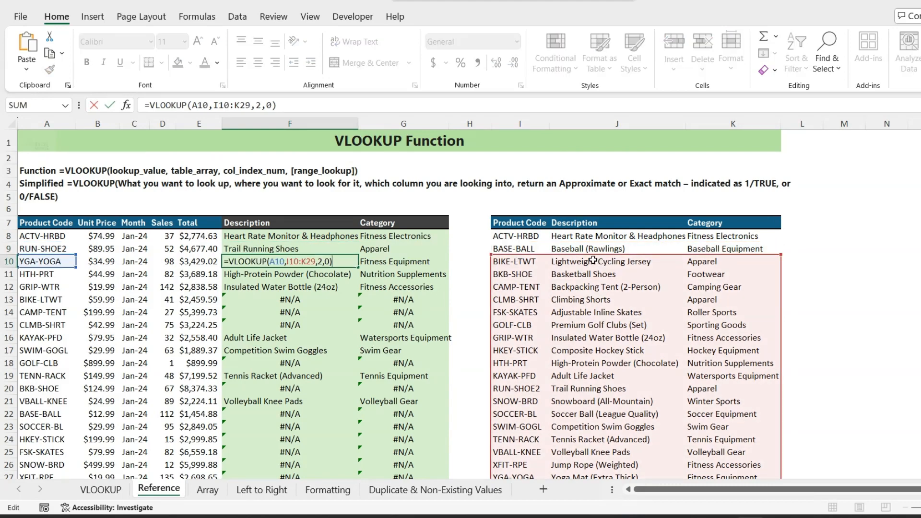
key(ctrl+Return)
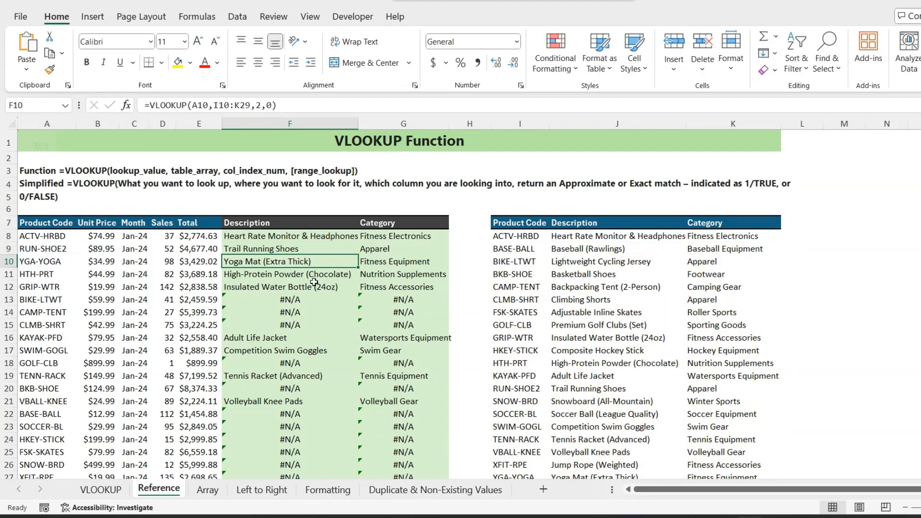
key(Down)
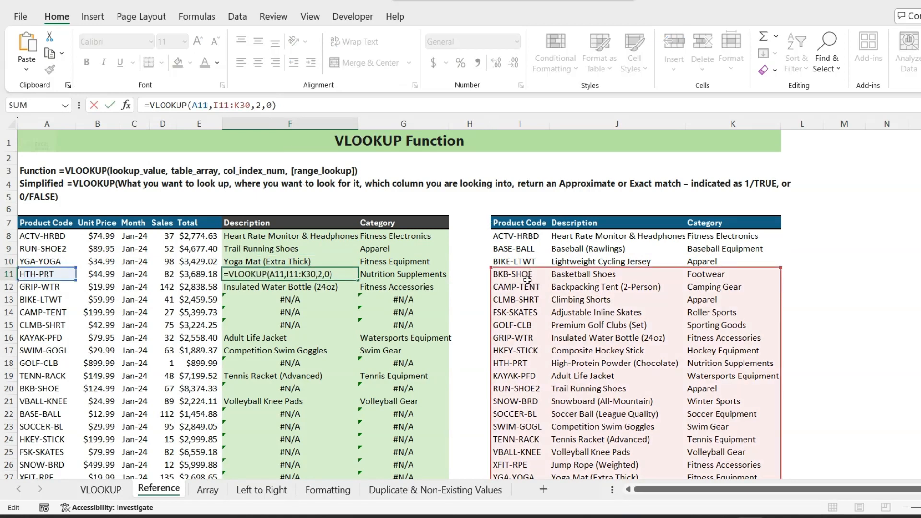
scroll(595, 285, down, 1)
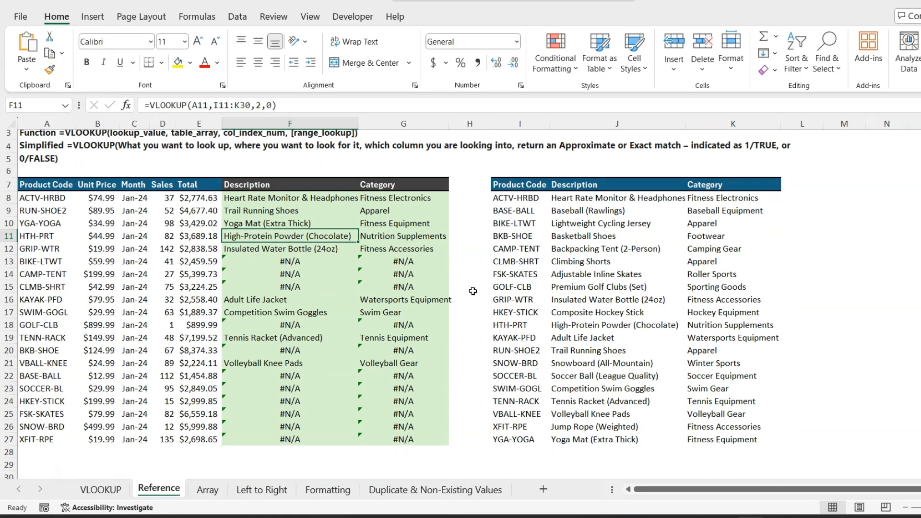
scroll(423, 274, up, 1)
Step: Make the table array in F8 absolute as $I$8:$K$27 and fill the corrected formula down the Description column
click(297, 237)
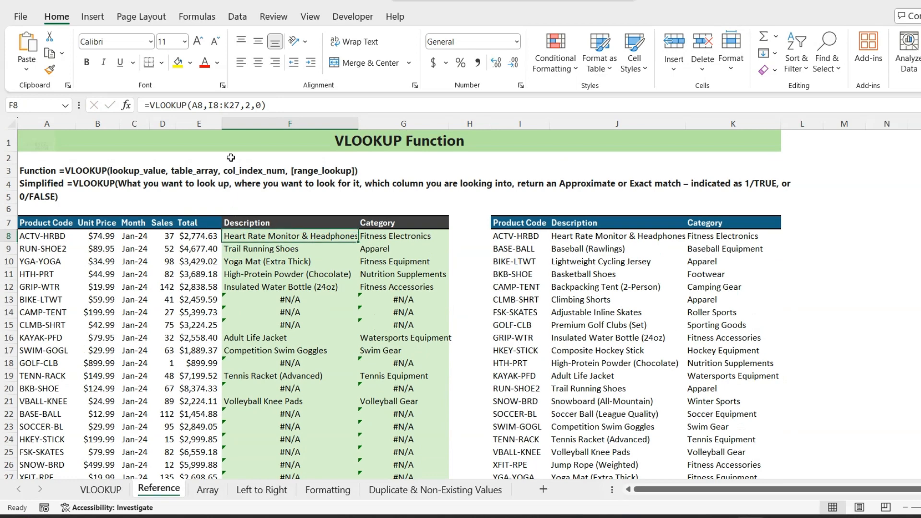
drag(211, 105, 233, 106)
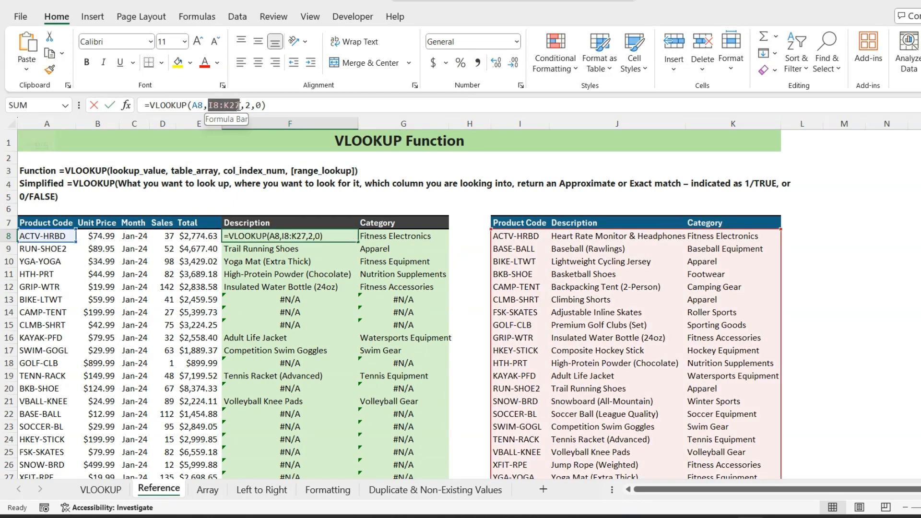
key(F4)
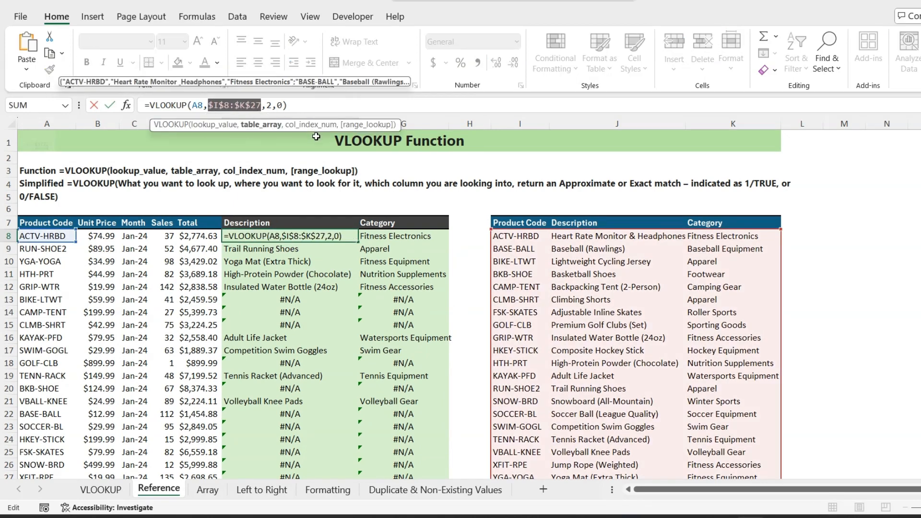
key(Return)
click(338, 235)
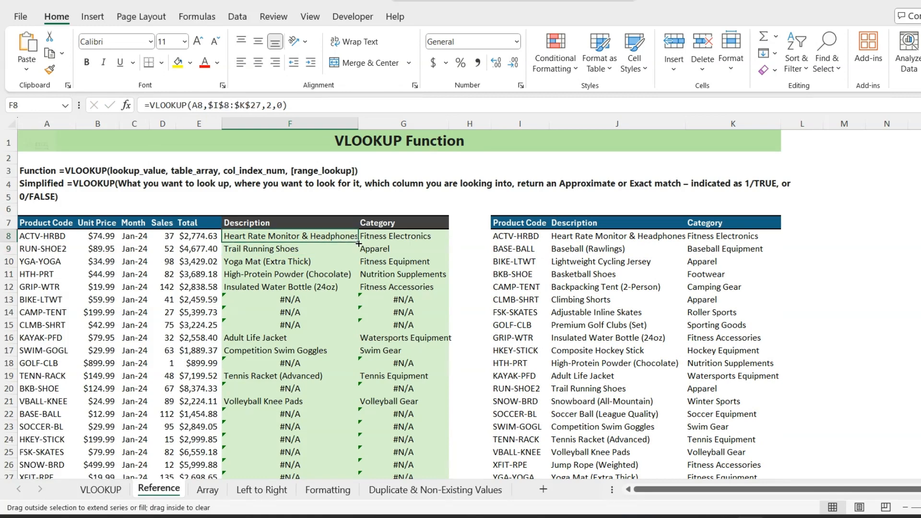
double_click(359, 241)
Step: Make the table array in G8 absolute as $I$8:$K$27 and fill the corrected formula down the Category column
click(381, 235)
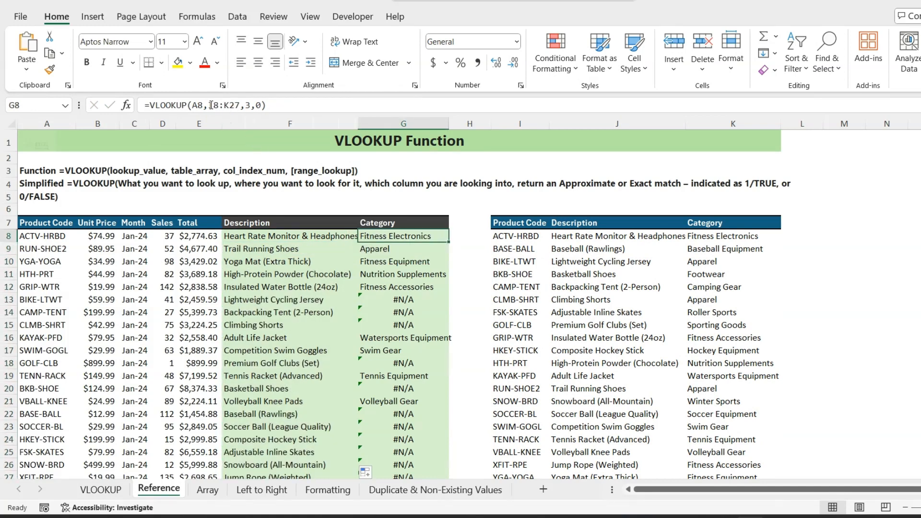
drag(208, 105, 238, 106)
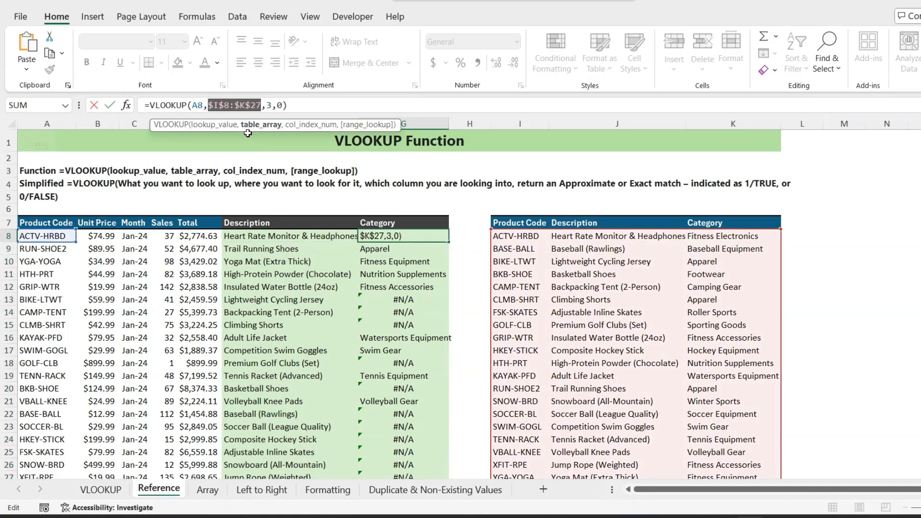
key(Return)
click(425, 238)
double_click(448, 242)
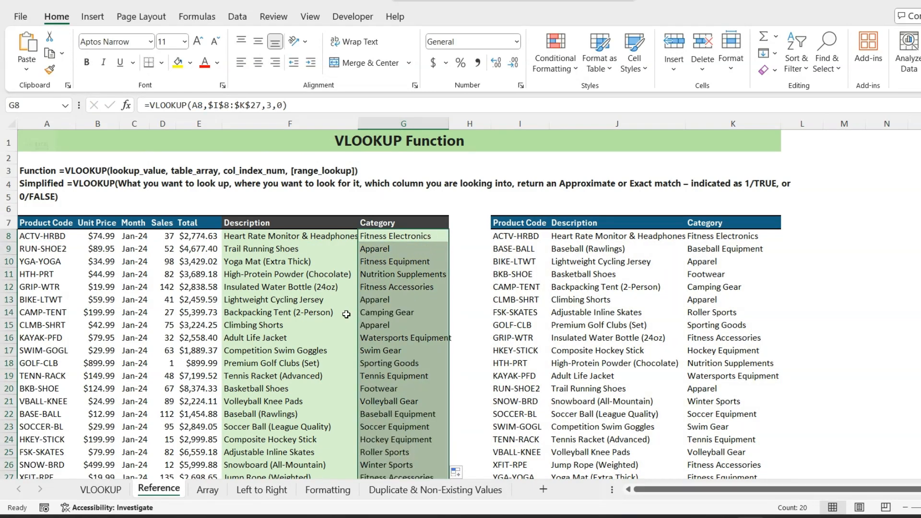
Step: On the Array sheet, extend the table array in F8 to include the Product Code column, giving I8:K27
click(207, 498)
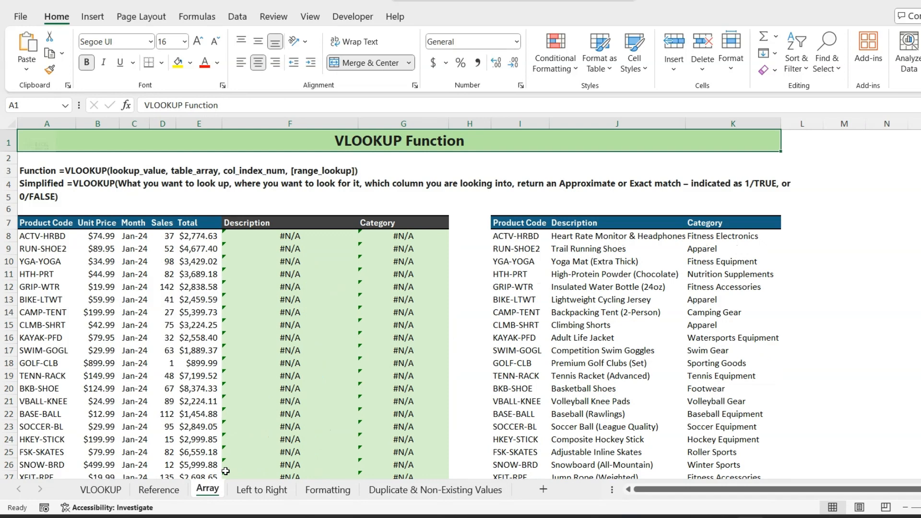
click(287, 235)
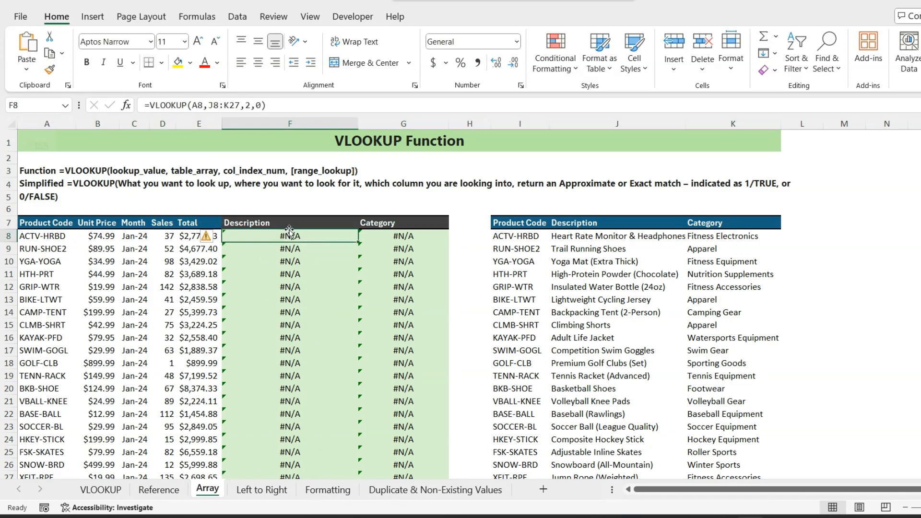
click(281, 105)
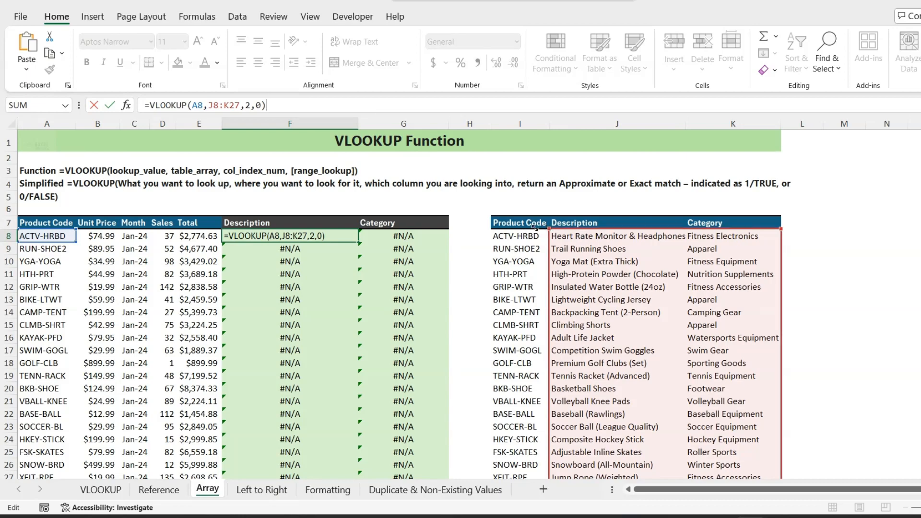
drag(534, 227, 477, 227)
key(Return)
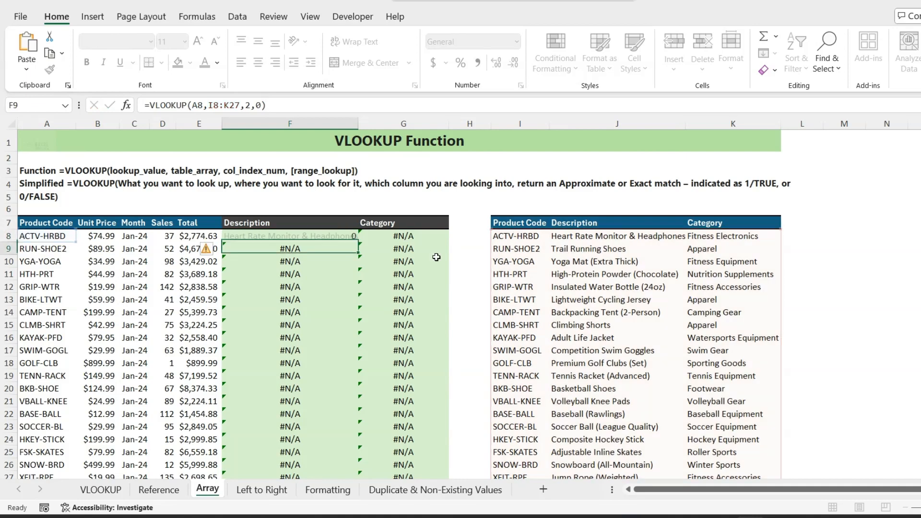
Step: Make the table array I8:K27 in F8 of the Array sheet absolute and fill the formula down the Description column
click(322, 234)
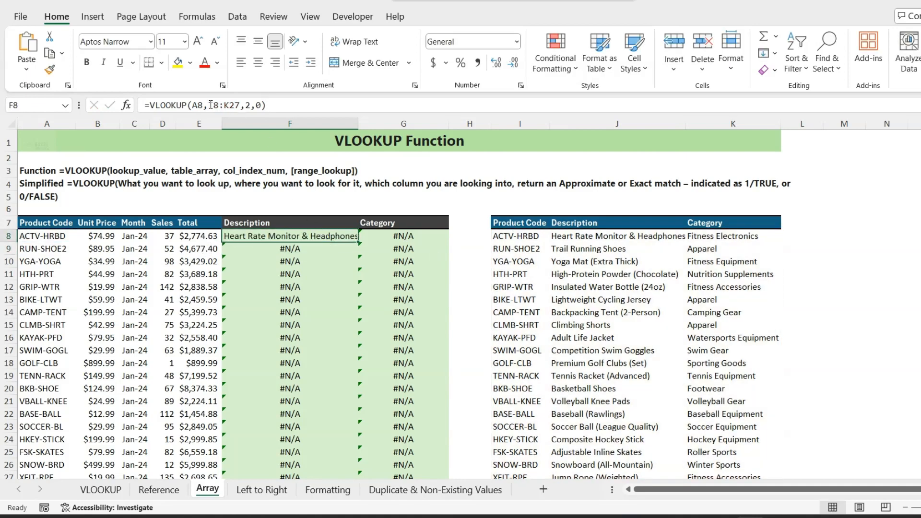
drag(210, 104, 231, 104)
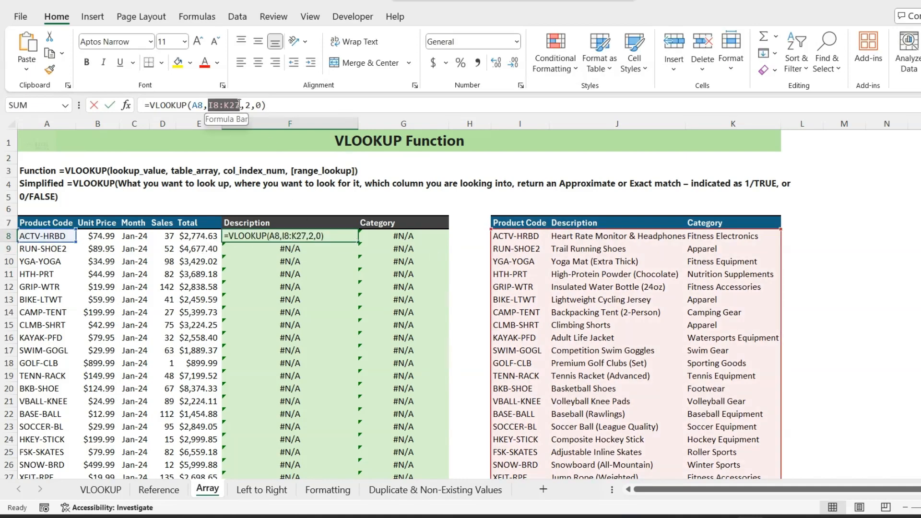
key(F4)
key(Return)
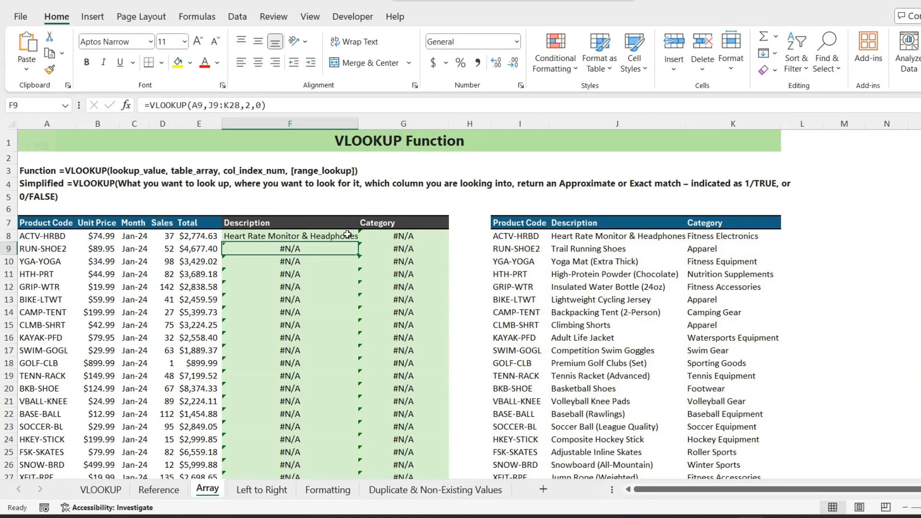
click(347, 234)
double_click(358, 242)
Step: Change the table array in G8 to the absolute range $I$8:$K$27 and fill the formula down the Category column
key(Right)
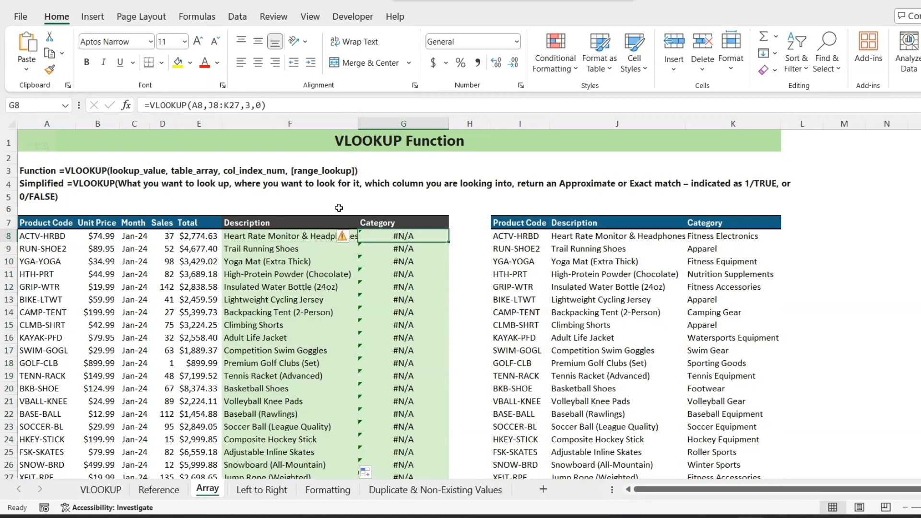
drag(209, 104, 236, 105)
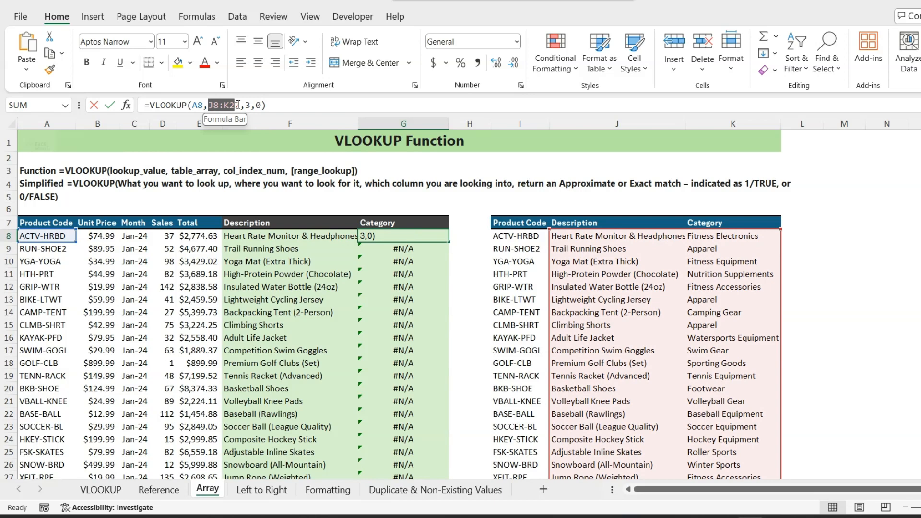
key(F4)
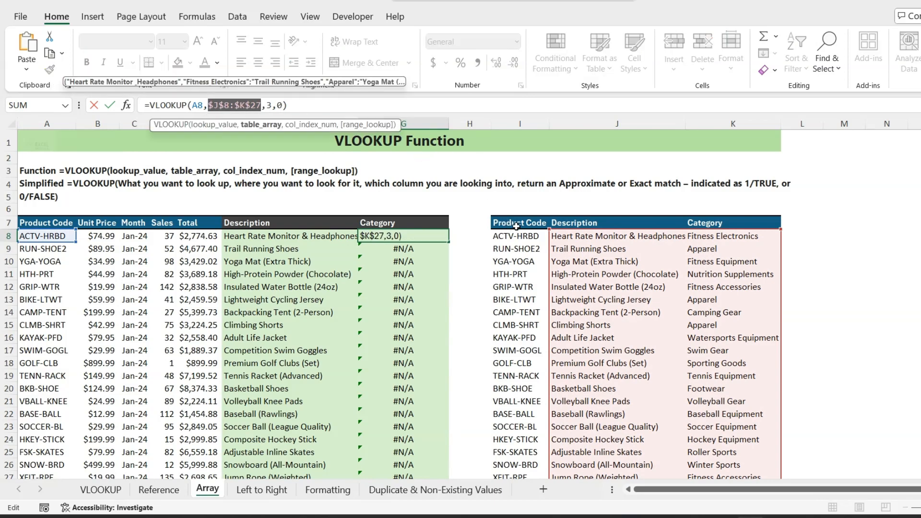
key(ctrl+Return)
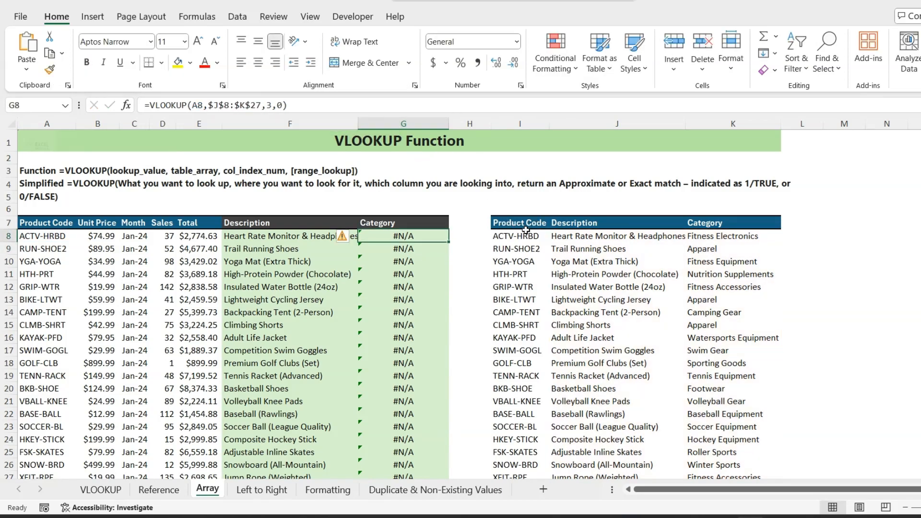
key(F2)
drag(549, 229, 512, 229)
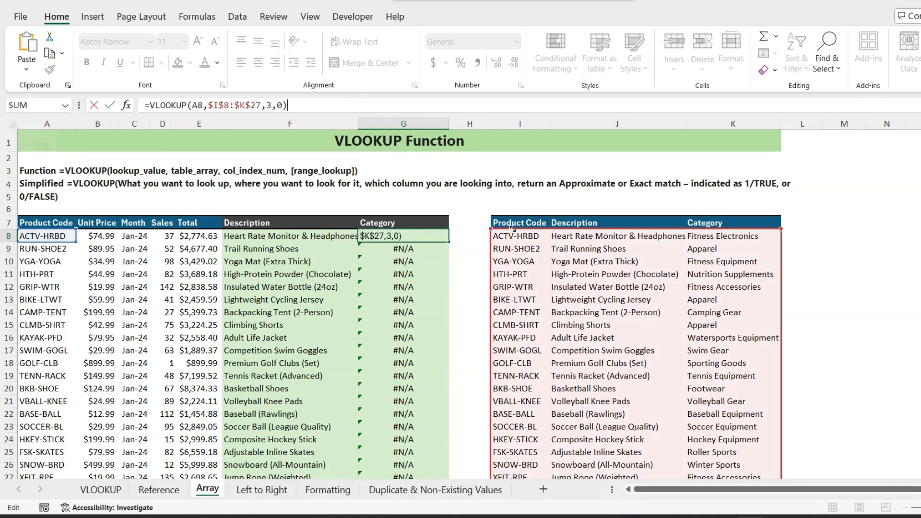
key(ctrl+Return)
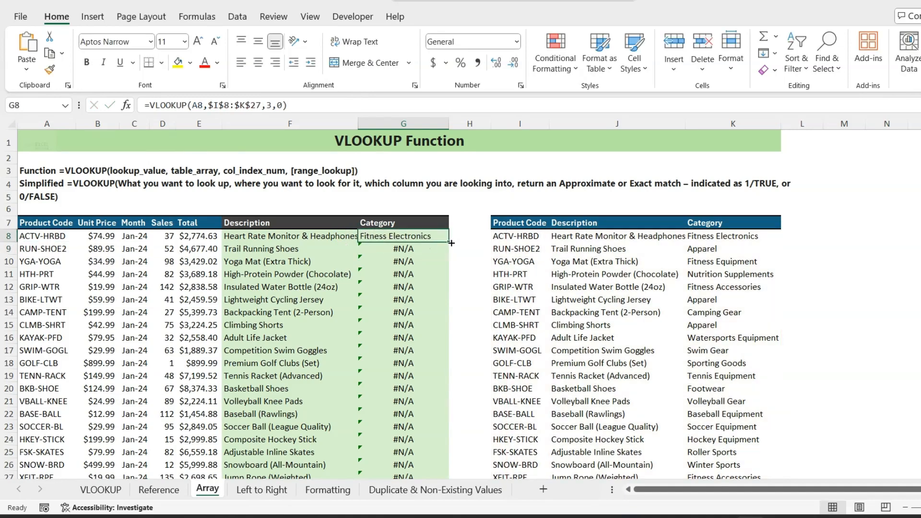
double_click(451, 243)
scroll(401, 273, down, 1)
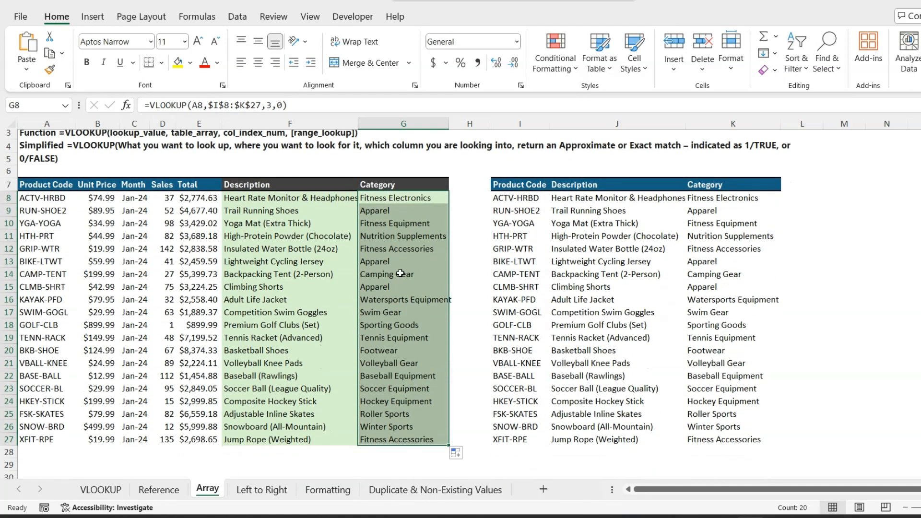
scroll(334, 327, up, 1)
Step: On the Left to Right sheet, move the lookup table's Product Code column K7:K27 in front of its Description column
click(263, 490)
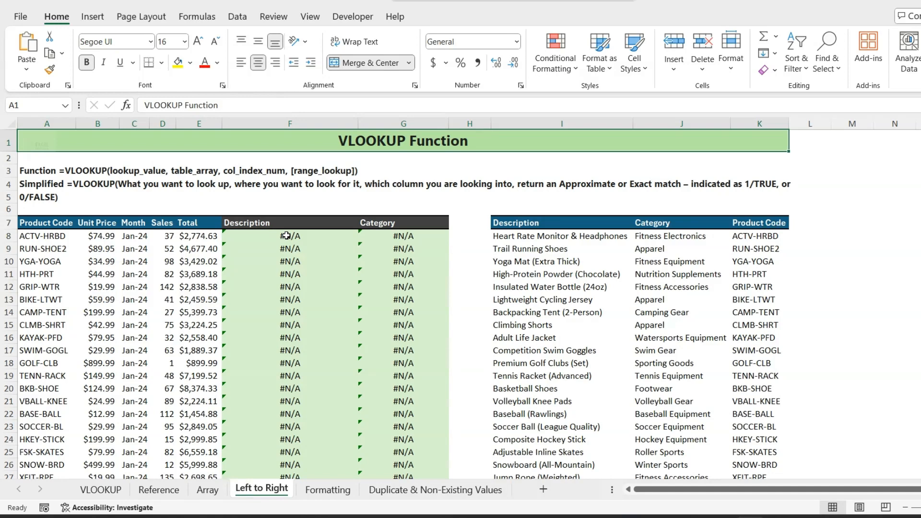
click(290, 236)
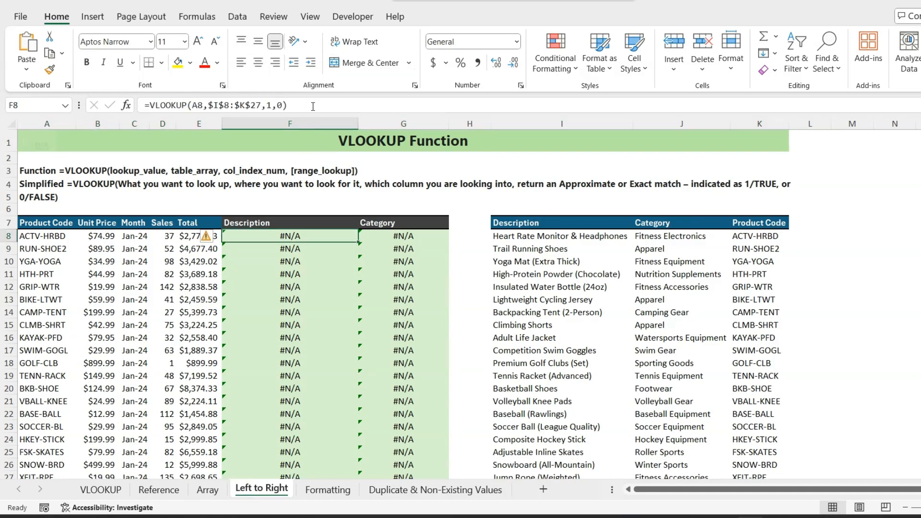
double_click(290, 236)
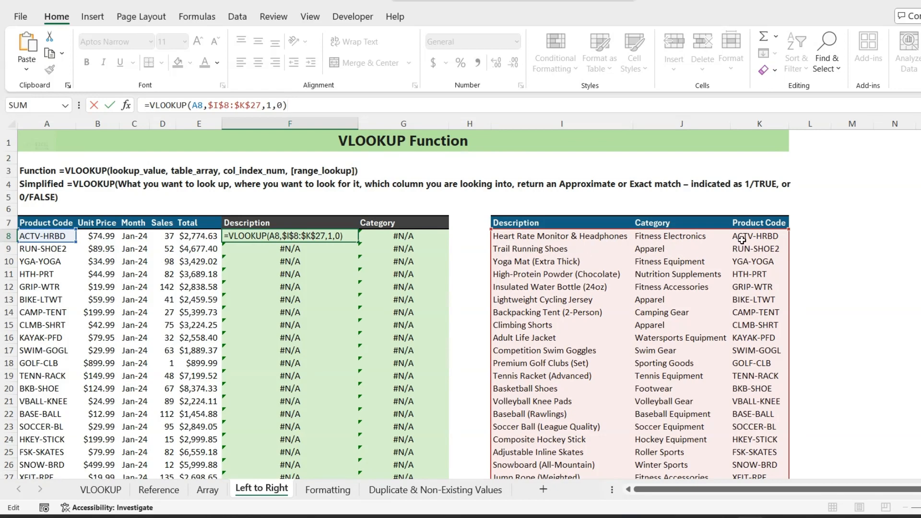
key(Escape)
drag(766, 223, 746, 455)
key(ctrl+x)
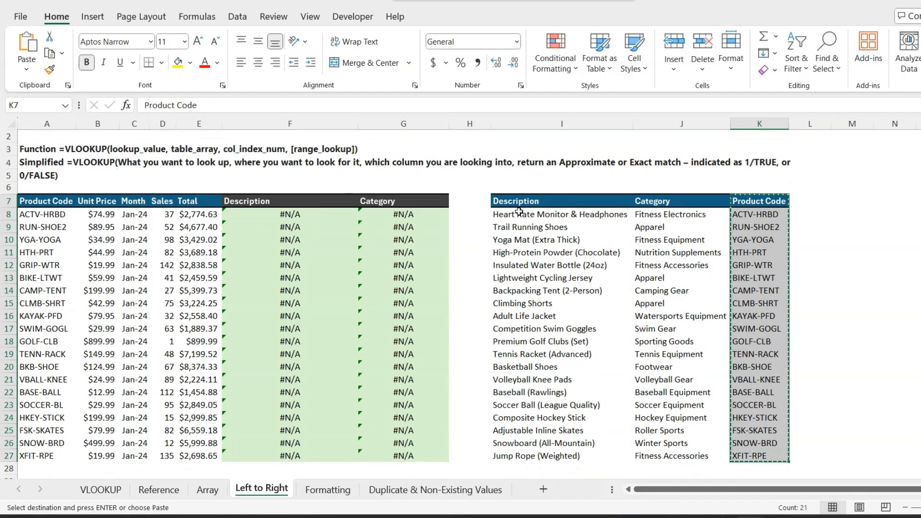
click(517, 201)
key(ctrl+shift+Down)
key(ctrl+shift+plus)
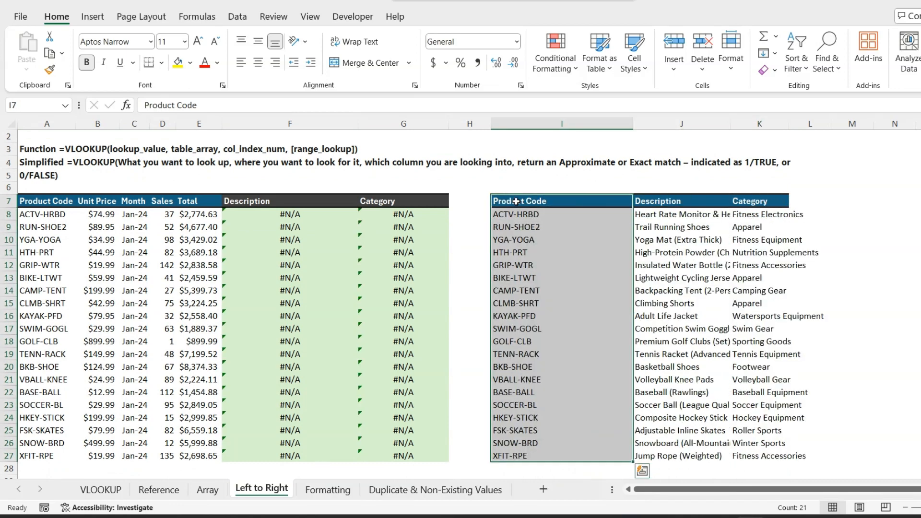
Step: Extend the table array in F8 to start in the Product Code column, covering $I$9:$K$27
click(255, 222)
key(F2)
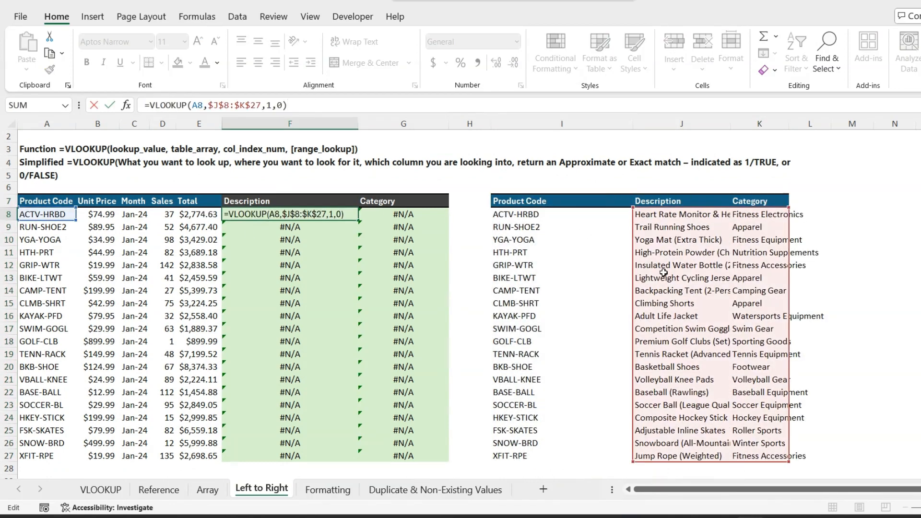
drag(566, 210, 535, 215)
click(553, 214)
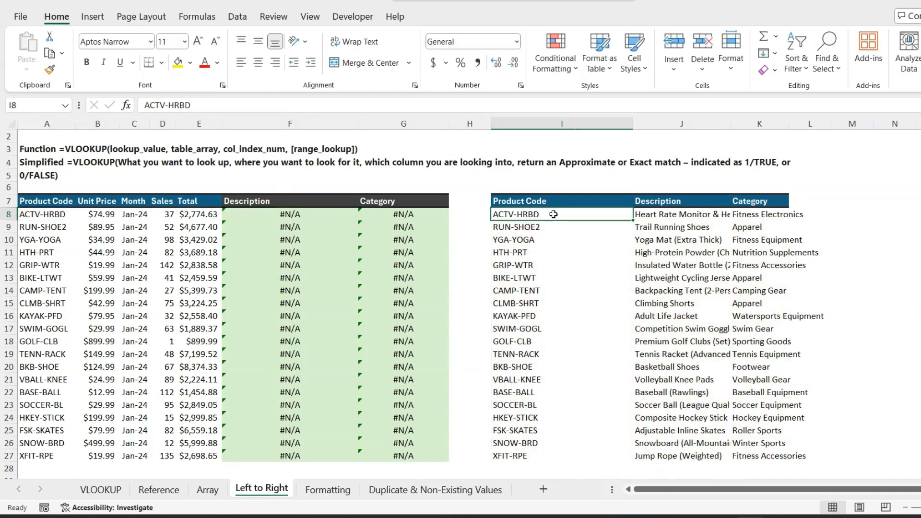
click(331, 217)
click(319, 111)
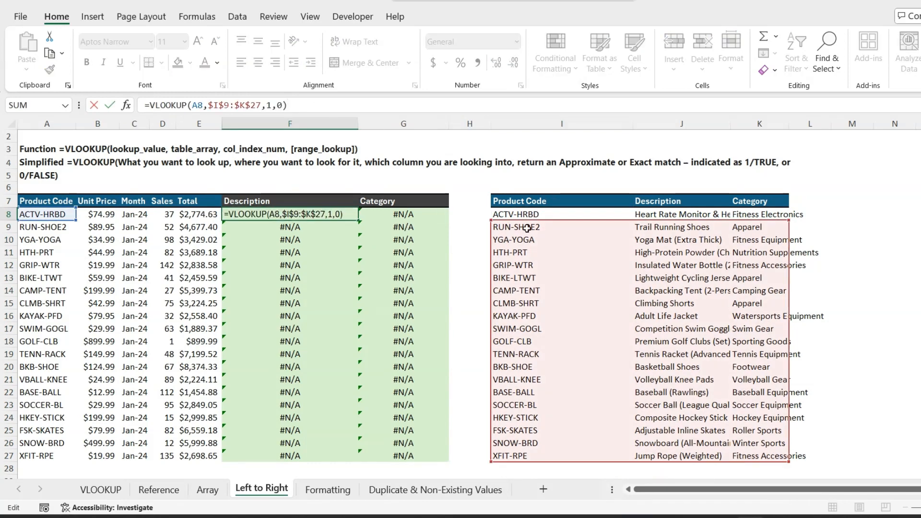
click(488, 219)
click(304, 204)
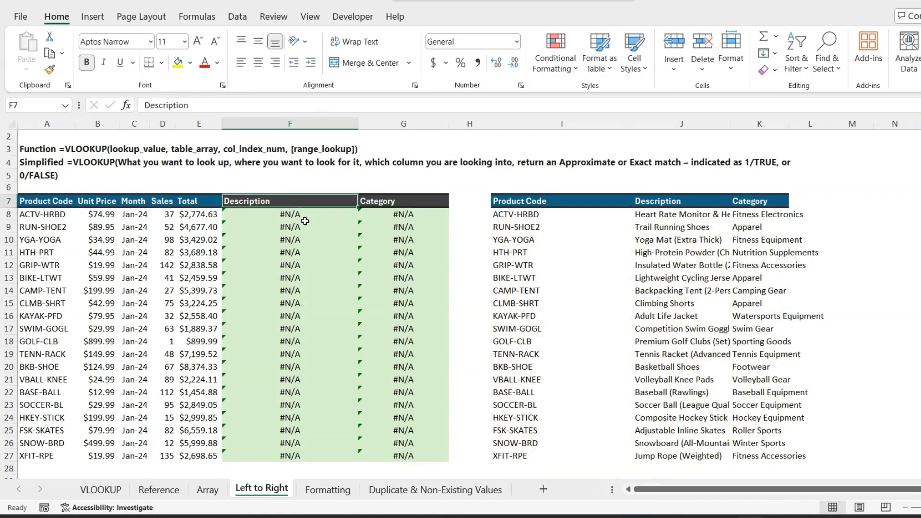
Step: Correct the table array in F8 to $I$8:$K$27 and fill the formula down the Description column
click(304, 217)
click(321, 108)
drag(491, 222, 489, 214)
key(Return)
click(325, 214)
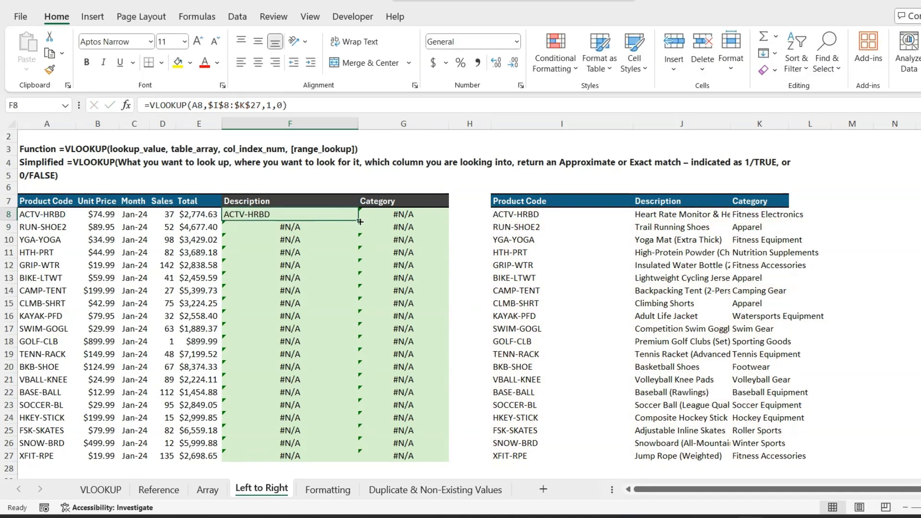
double_click(361, 221)
Step: Set the column index in F8 to 2 and refill the formula down the Description column
click(298, 211)
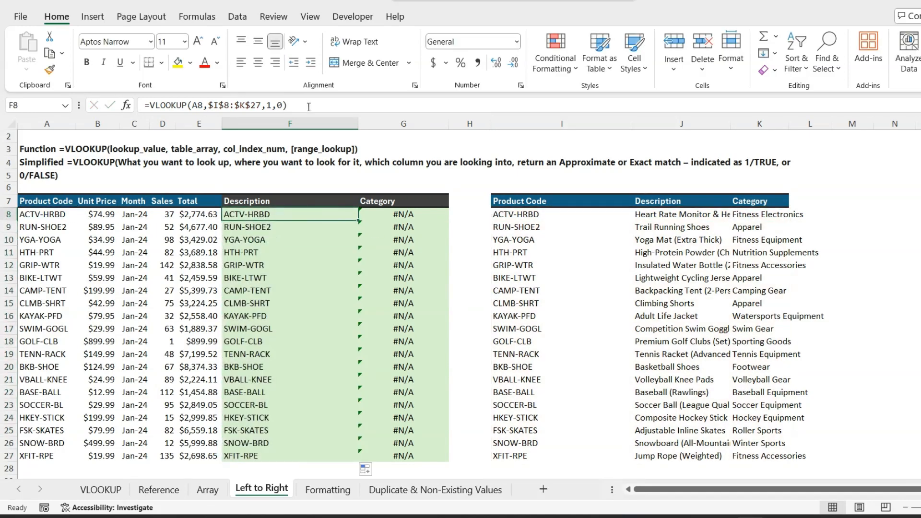
click(312, 112)
key(Left)
key(Left)
key(Left)
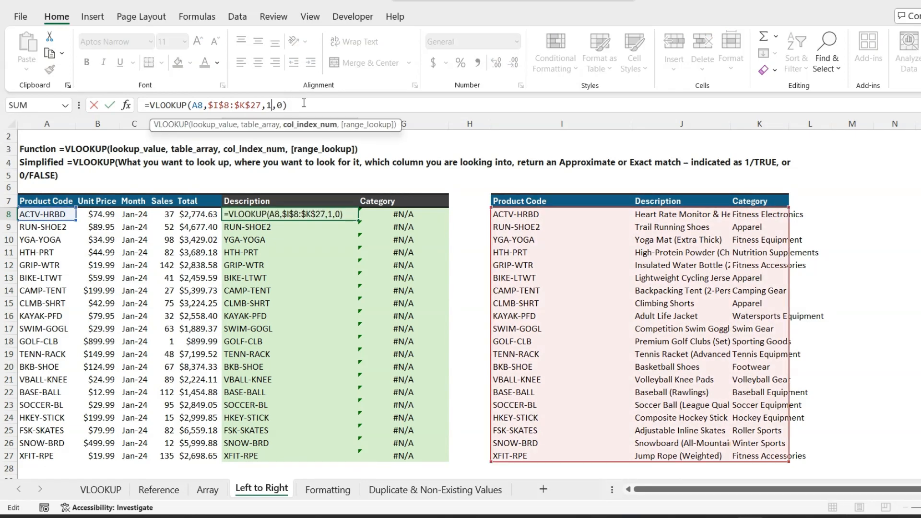
key(BackSpace)
text(2)
key(Return)
click(342, 216)
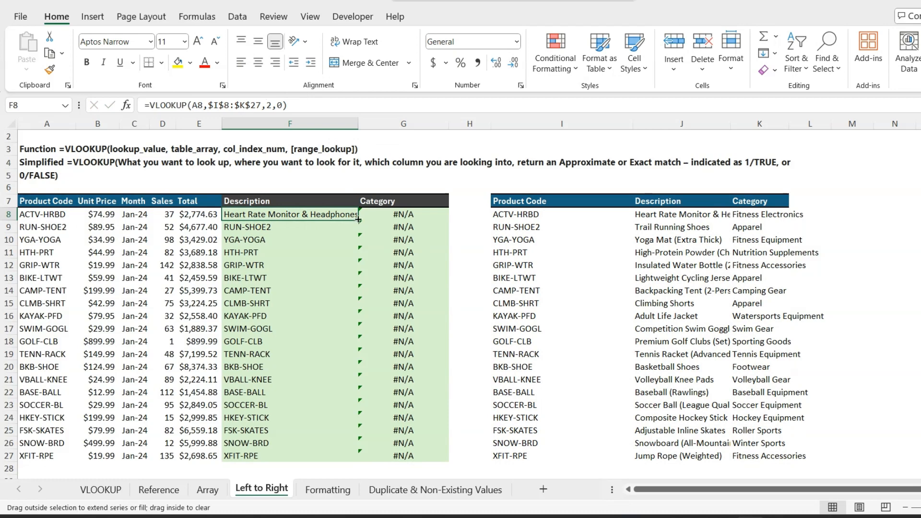
double_click(359, 221)
Step: Extend the table array in G8 to include the Product Code column, covering $I$8:$K$27
click(403, 214)
click(336, 107)
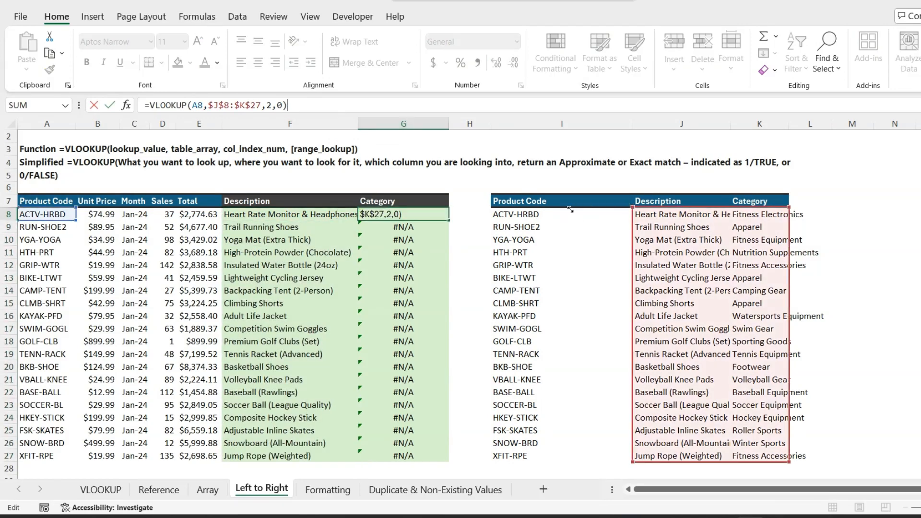
drag(570, 209, 537, 211)
key(Return)
Step: Set the column index in G8 to 3 and fill the formula down the Category column
click(412, 214)
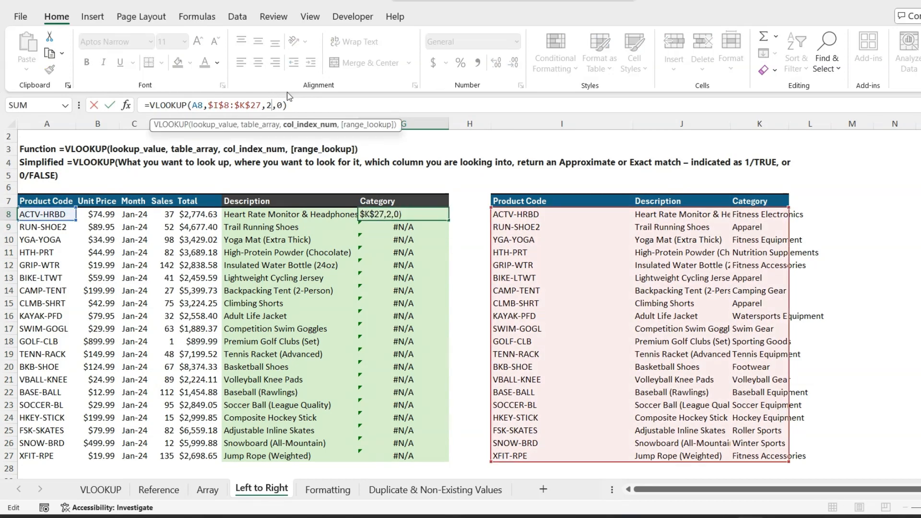
key(BackSpace)
text(3)
key(Return)
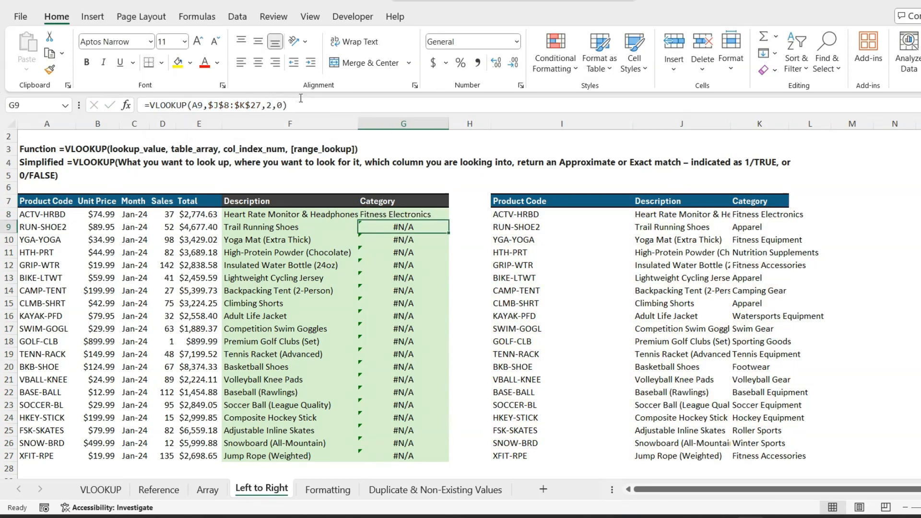
click(444, 215)
double_click(448, 221)
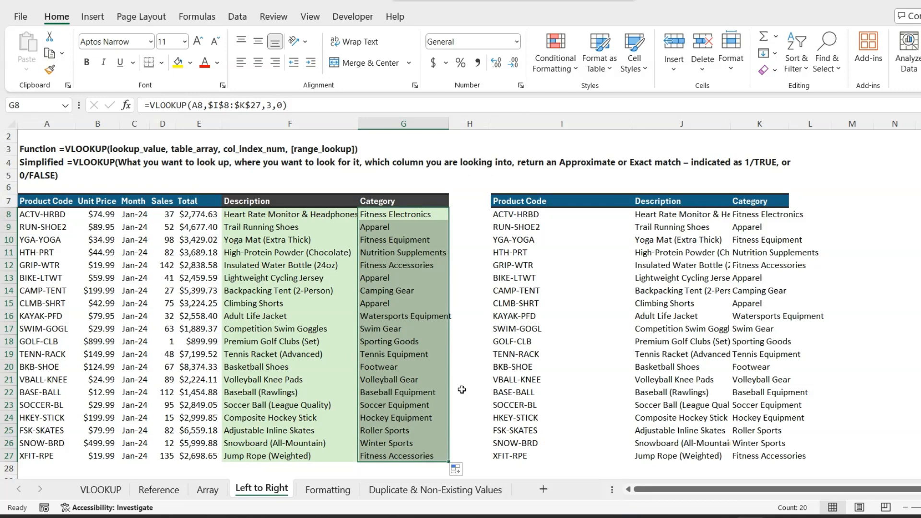
Step: On the Formatting sheet, inspect the lookup formula in F8 and compare the product code entries in A8 and I8 for extra characters
click(328, 490)
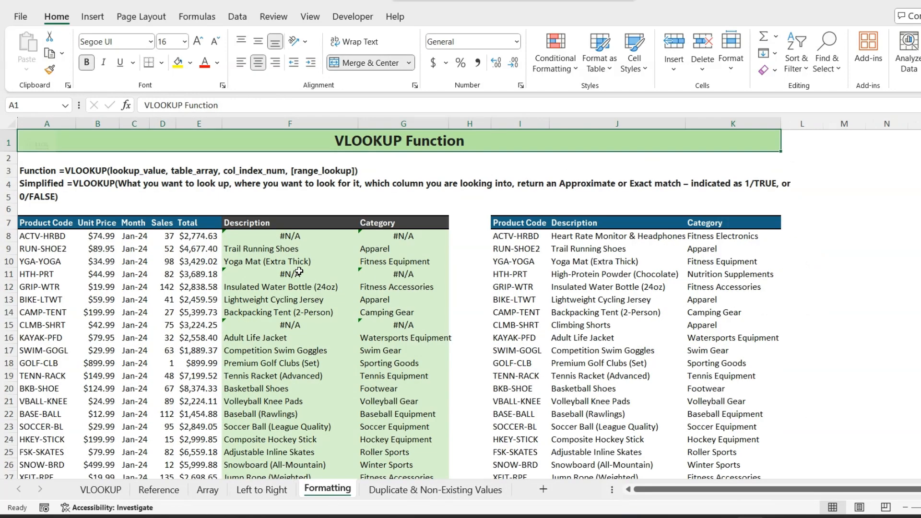
click(297, 236)
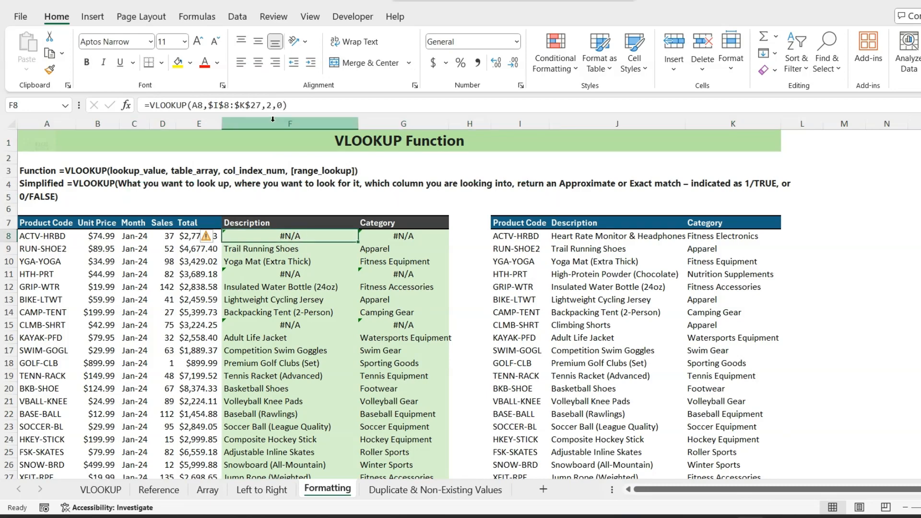
click(290, 106)
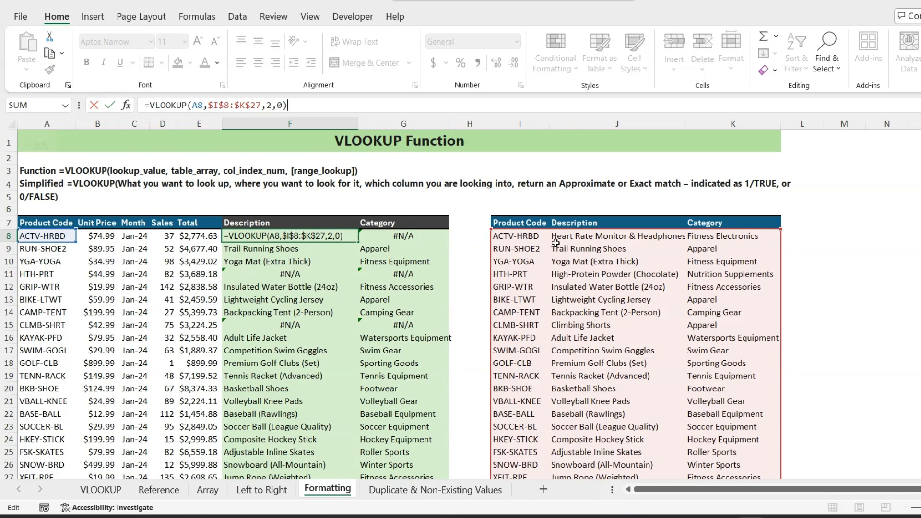
key(Escape)
click(55, 237)
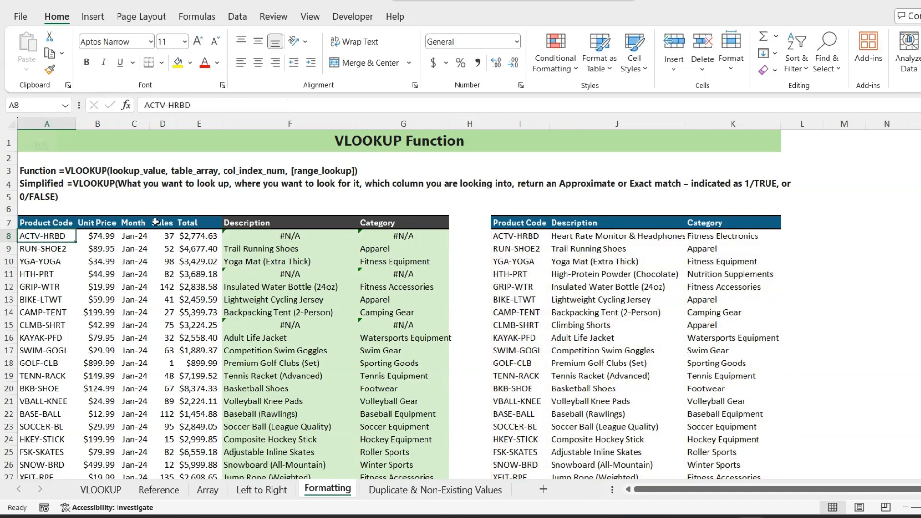
click(528, 237)
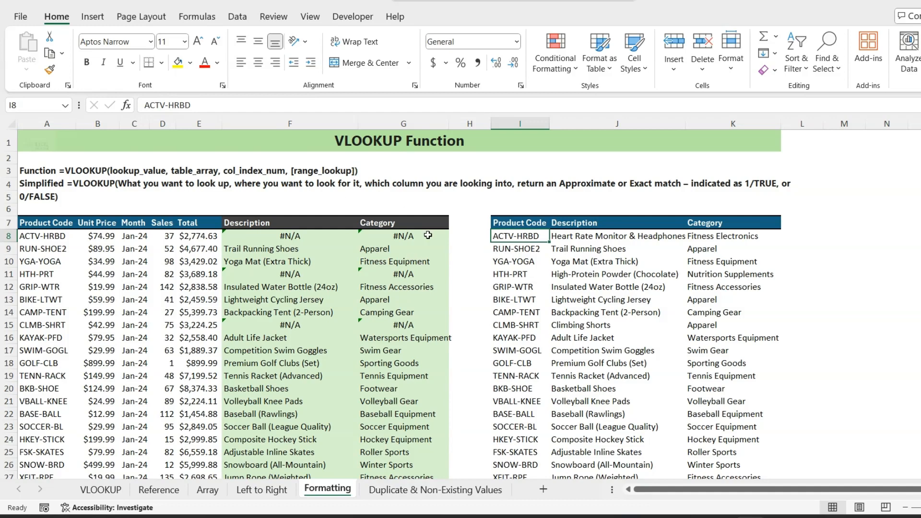
click(26, 240)
click(204, 105)
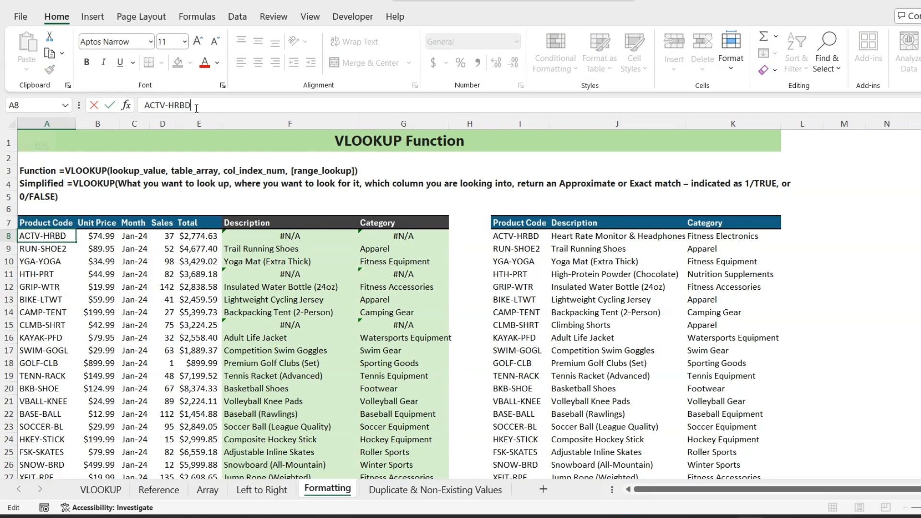
key(Escape)
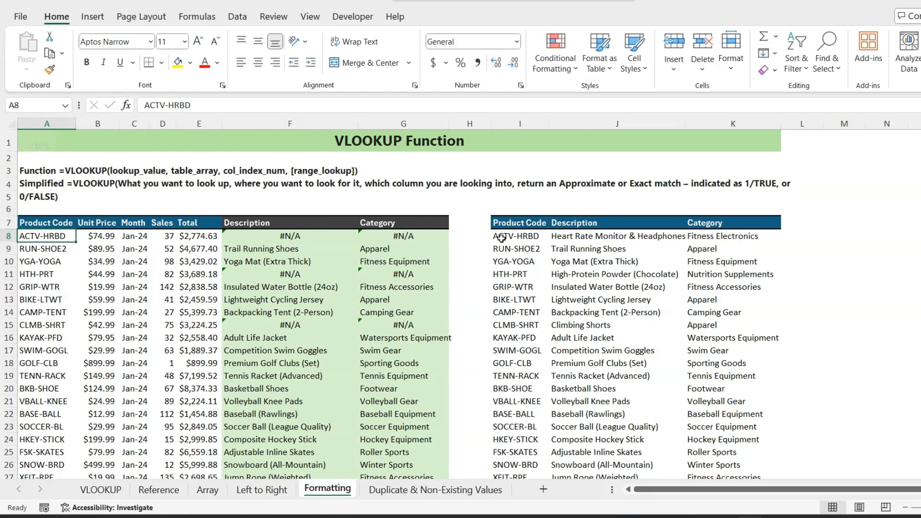
Step: Remove the trailing space from the lookup table's product codes ACTV-HRBD in I8 and HTH-PRT in I11
click(501, 237)
click(221, 103)
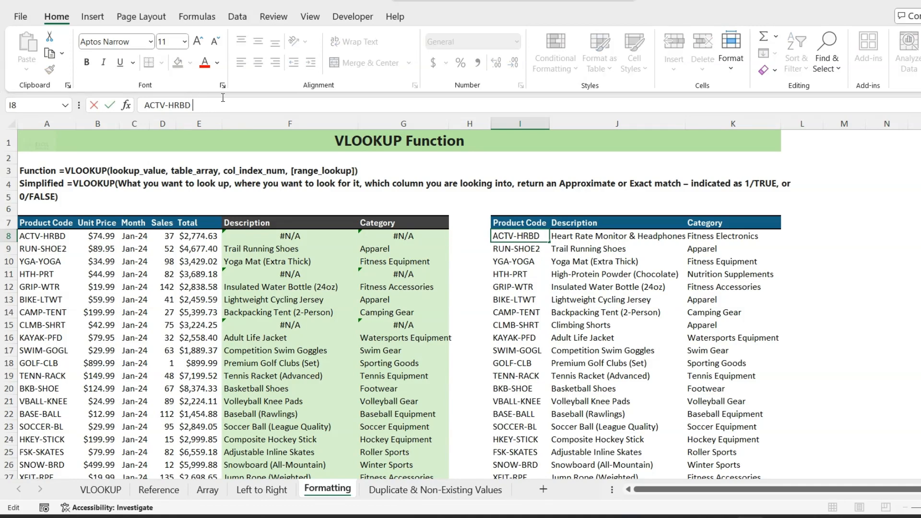
key(Return)
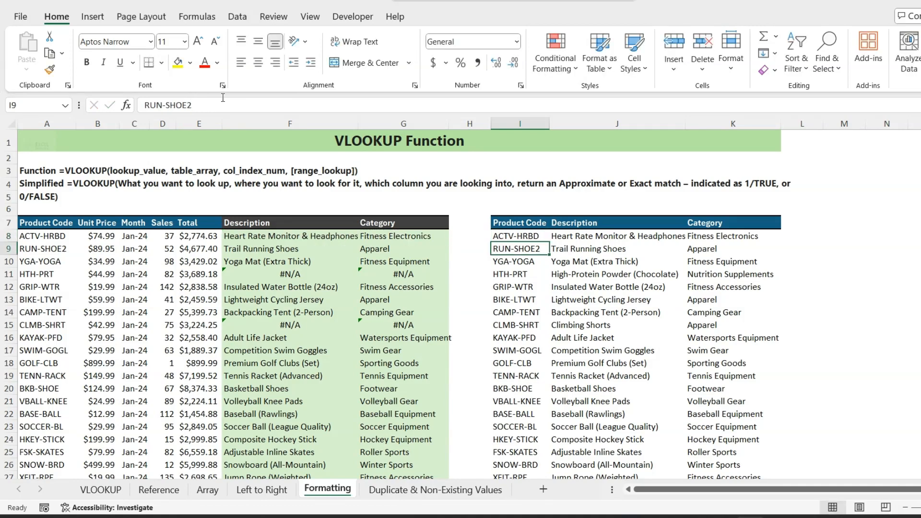
key(Down)
key(Down)
click(228, 111)
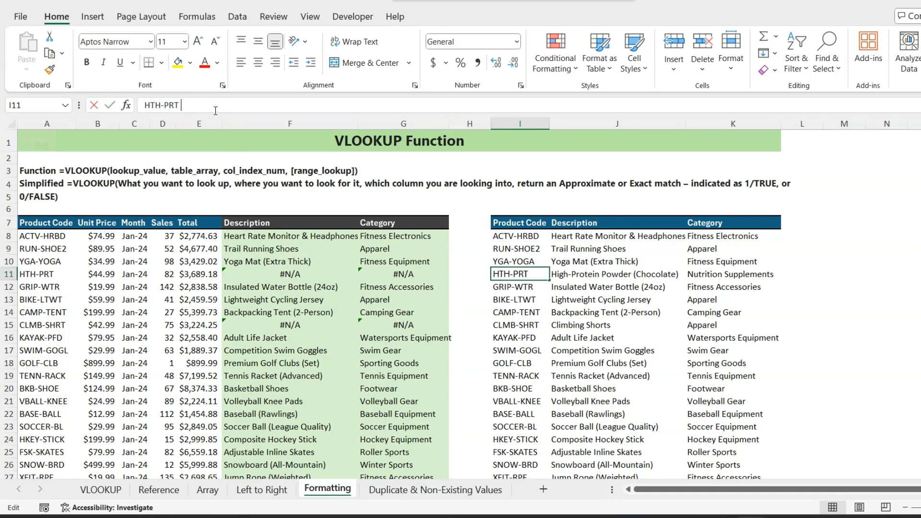
key(BackSpace)
key(Return)
Step: Remove the trailing space from the product code CLMB-SHRT in I15 of the lookup table
key(Down)
key(Down)
key(Down)
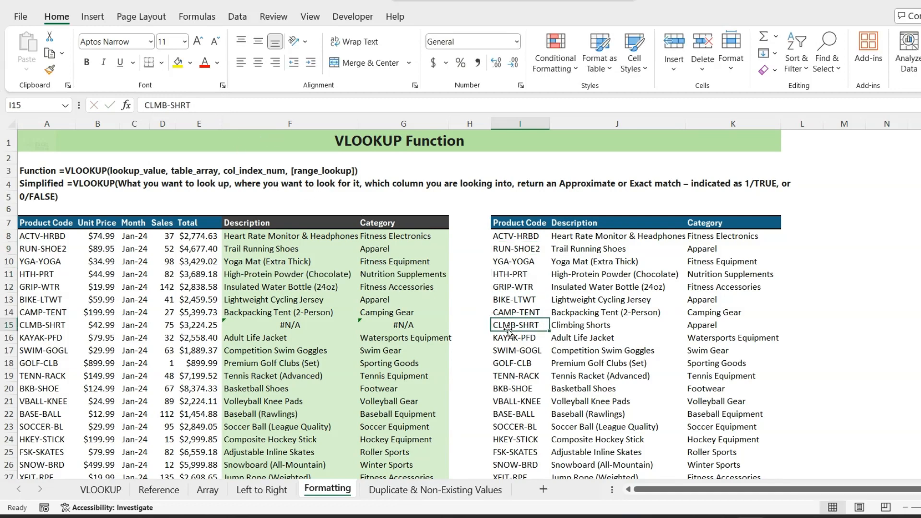
click(213, 105)
key(BackSpace)
key(Return)
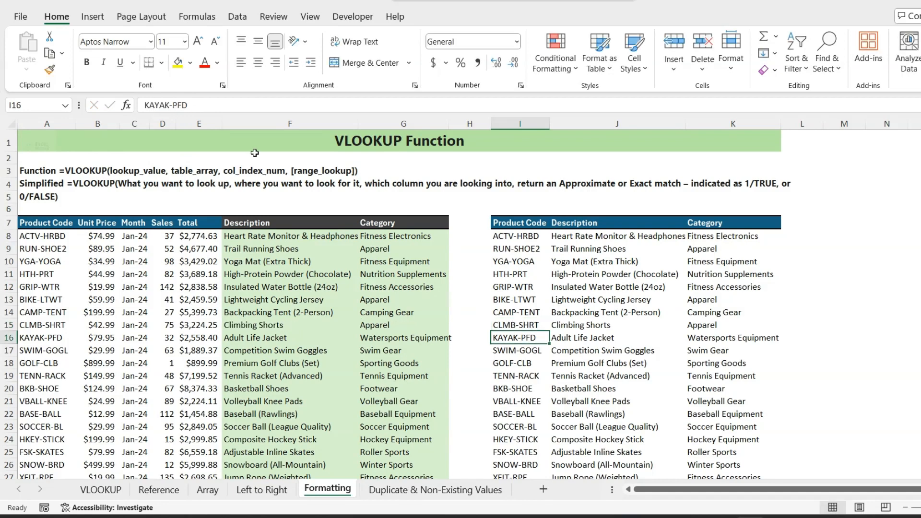
Step: On the Duplicate & Non-Existing Values sheet, fill the GOLF-CLB cells A18 and I18:I19 with light green
scroll(355, 274, down, 1)
scroll(331, 249, up, 1)
scroll(327, 267, up, 1)
click(422, 490)
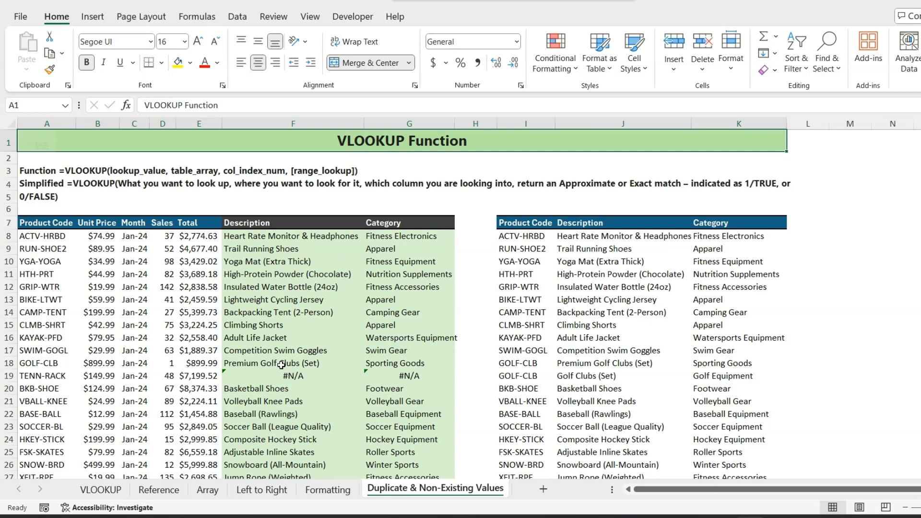
click(61, 363)
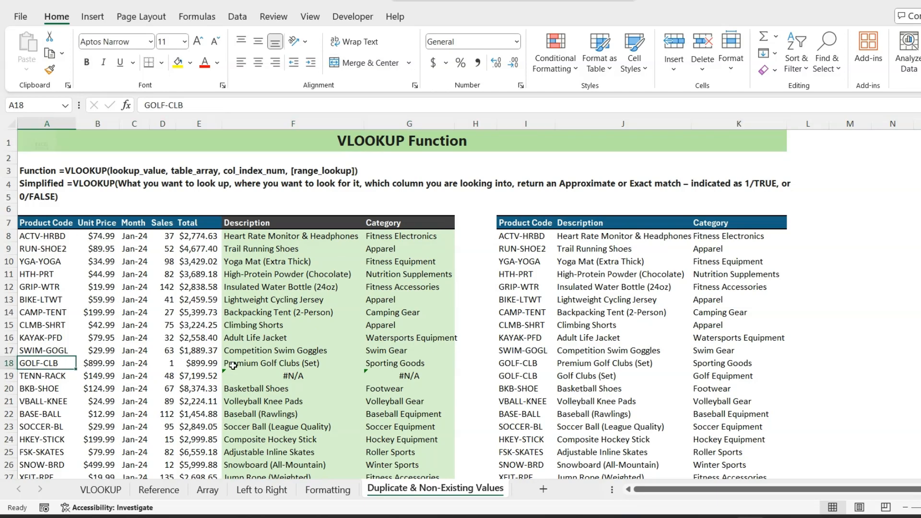
drag(522, 364, 731, 373)
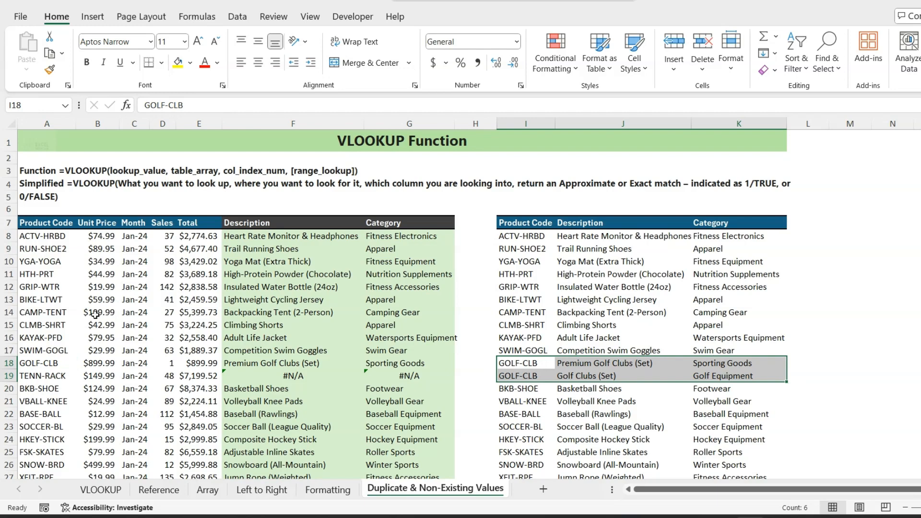
drag(42, 366, 524, 376)
click(69, 361)
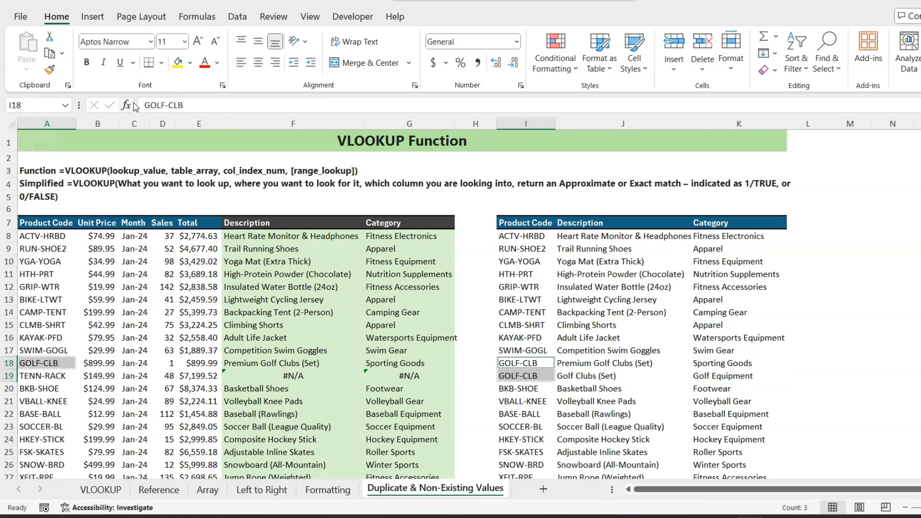
click(191, 63)
click(269, 136)
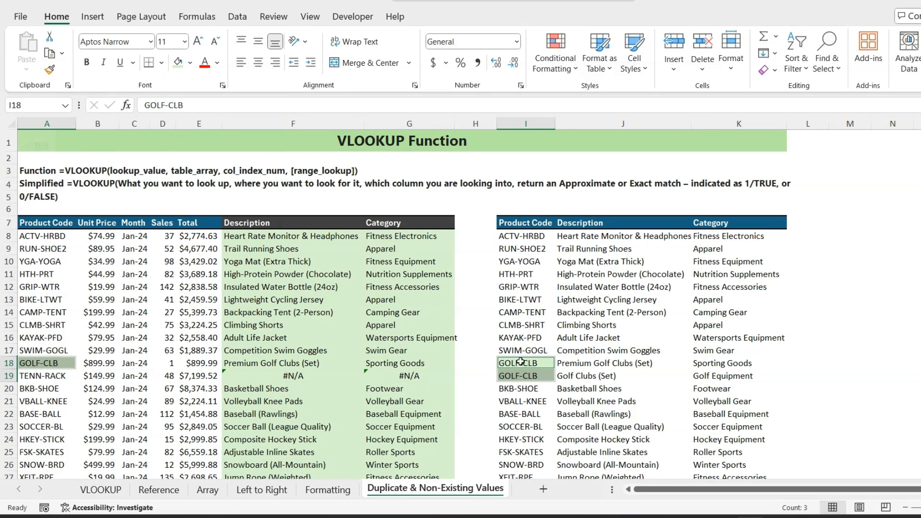
Step: Copy the description and category of the second GOLF-CLB entry, J19:K19, over those of the first entry in J18:K18
click(545, 364)
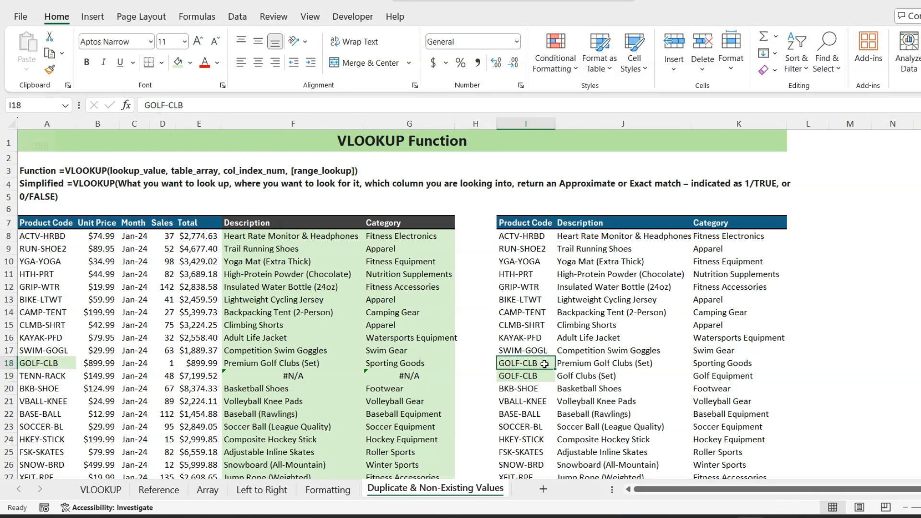
drag(538, 364, 711, 363)
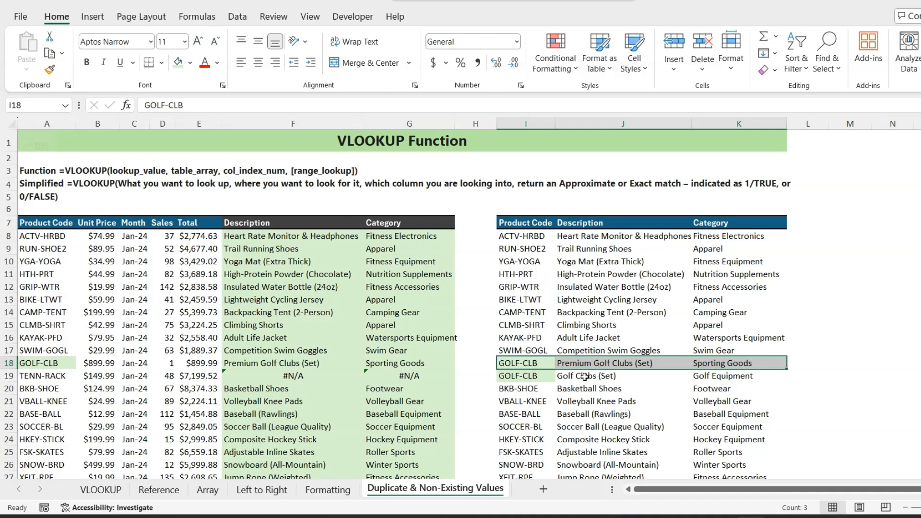
drag(582, 376, 709, 380)
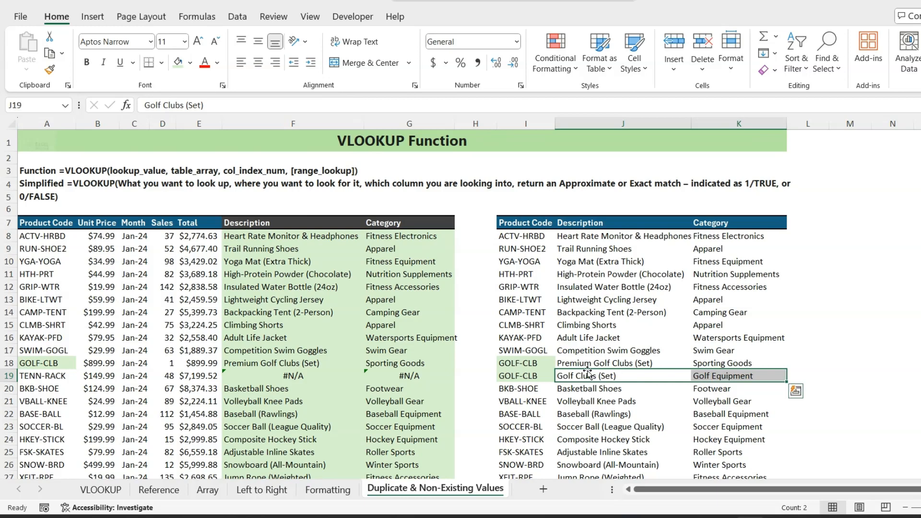
key(ctrl+c)
click(611, 361)
key(ctrl+v)
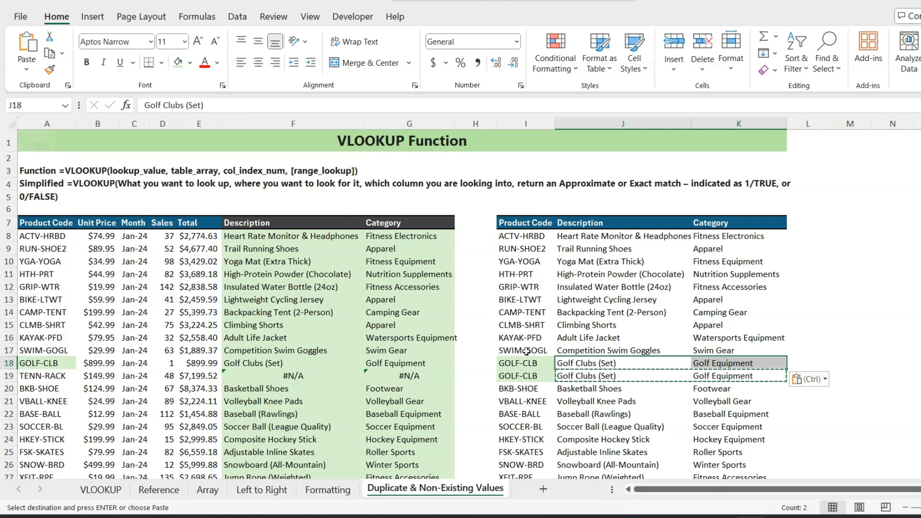
Step: Apply duplicate-values conditional formatting to product codes I8:I27 using Light Red Fill with Dark Red Text
scroll(556, 319, down, 1)
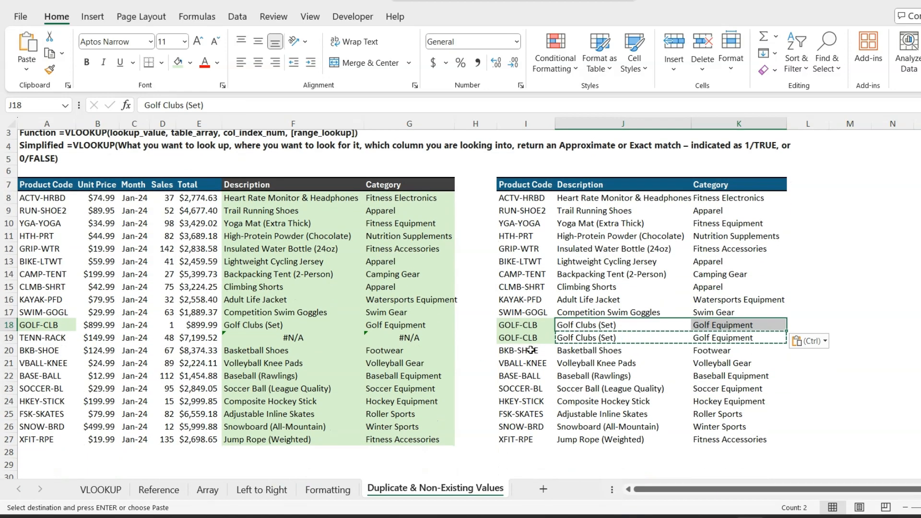
scroll(530, 349, up, 1)
drag(523, 235, 520, 456)
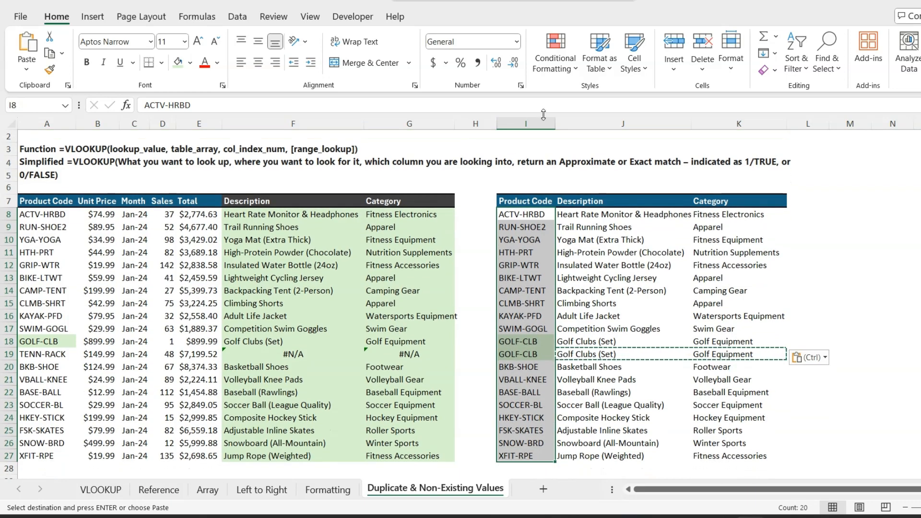
click(569, 69)
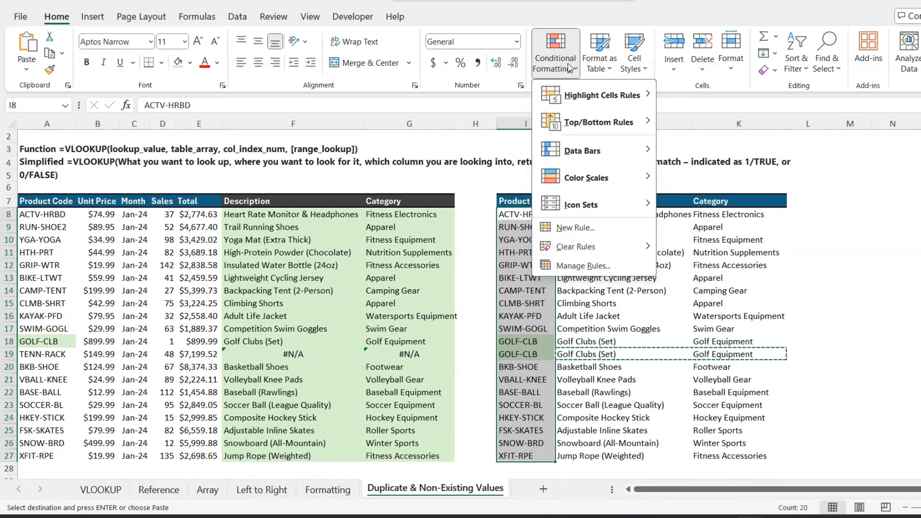
mouse_move(587, 97)
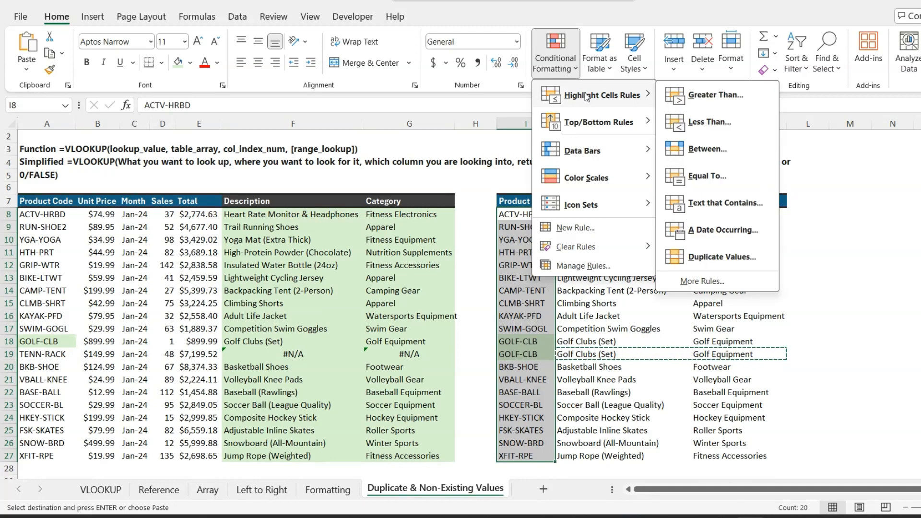
click(712, 256)
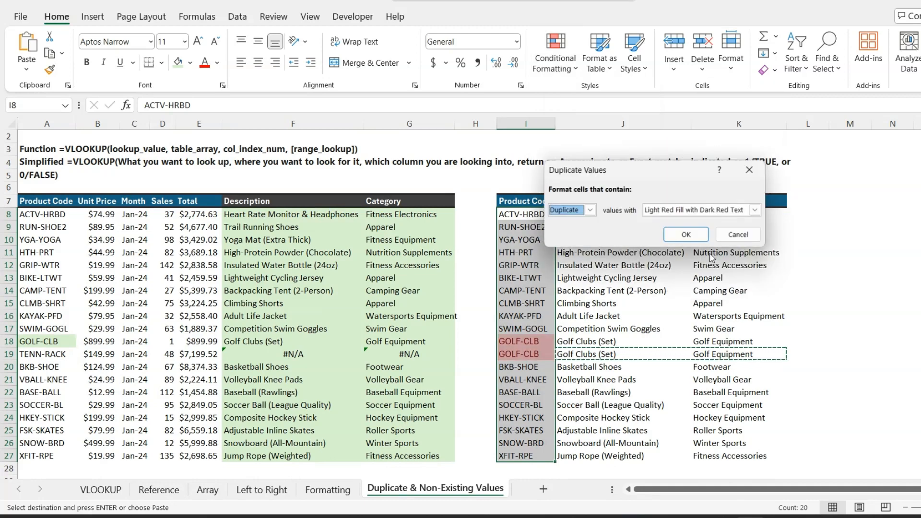
click(684, 237)
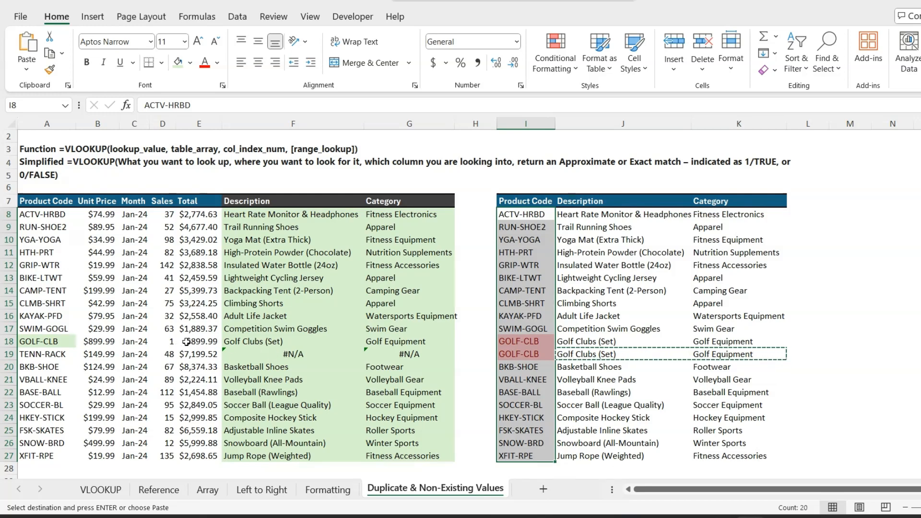
Step: Check the lookup formula in F19, copy the product code TENN-RACK from A19 and search for it in I8:I27
click(318, 354)
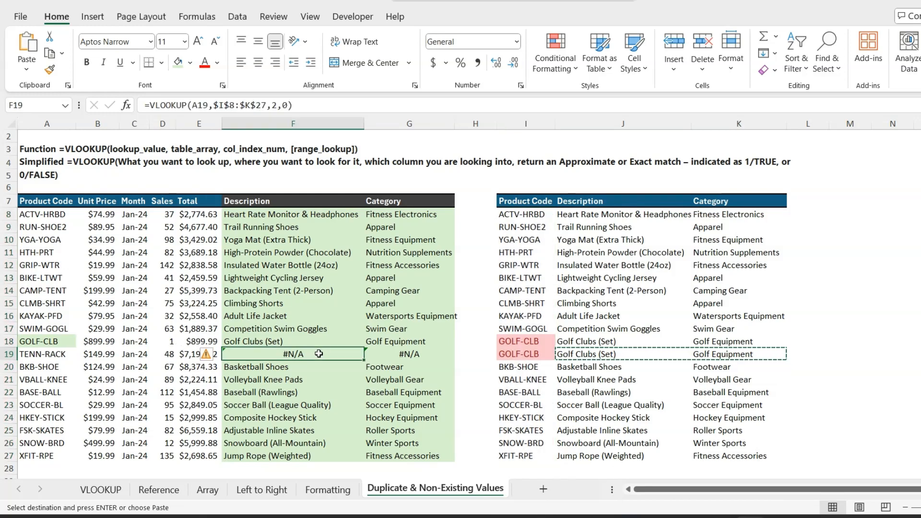
click(57, 356)
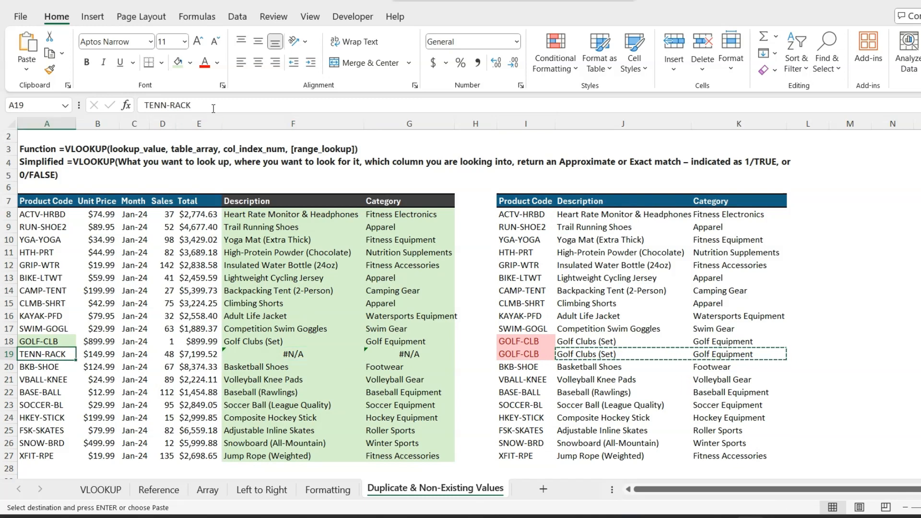
drag(214, 108, 143, 106)
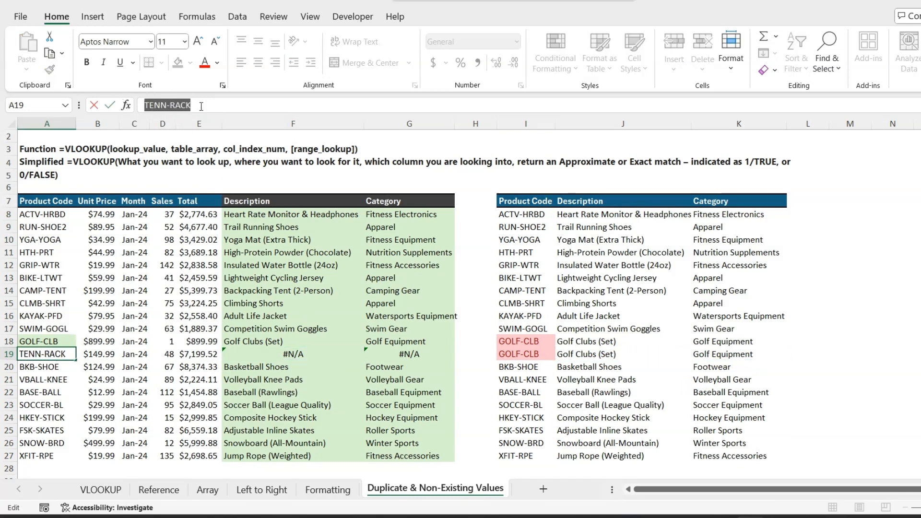
key(Escape)
drag(545, 214, 527, 456)
key(ctrl+f)
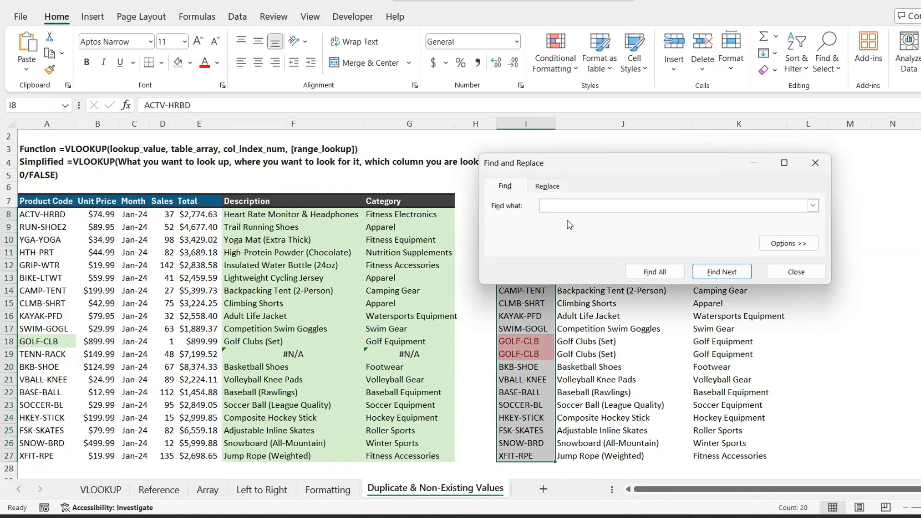
key(ctrl+v)
click(722, 271)
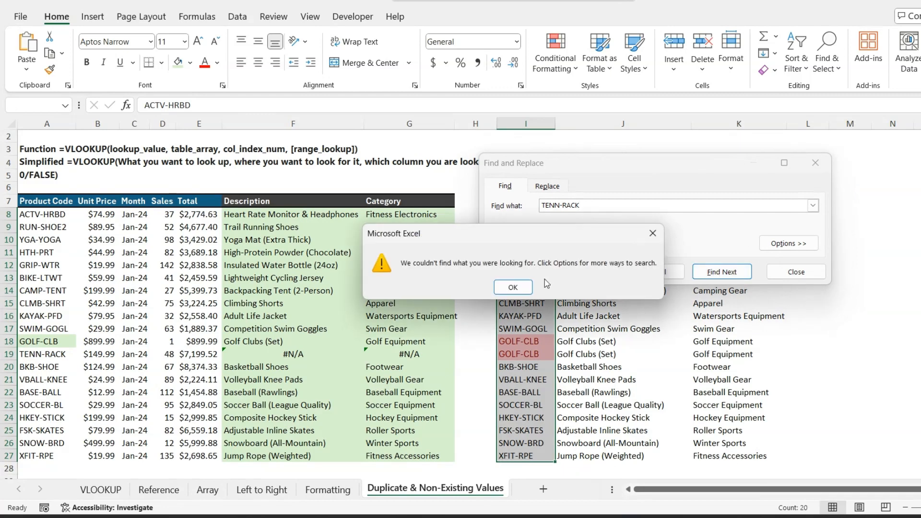
click(513, 287)
click(796, 272)
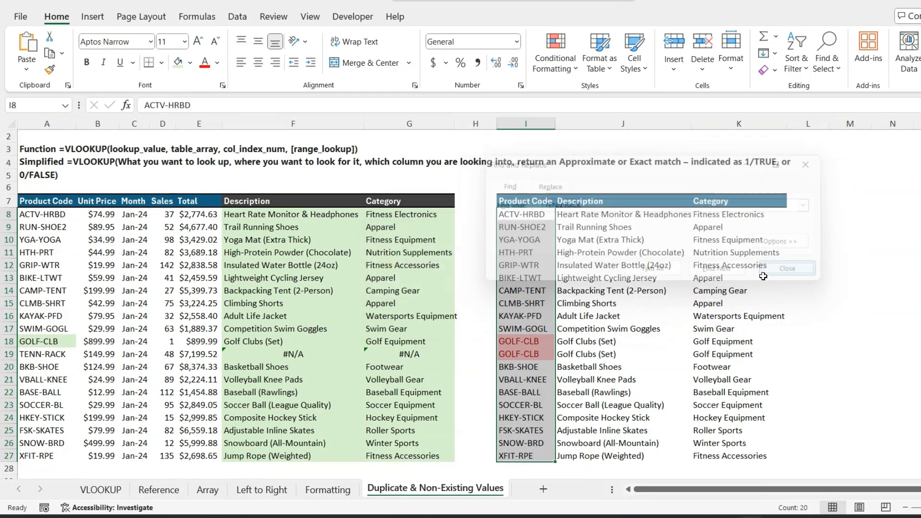